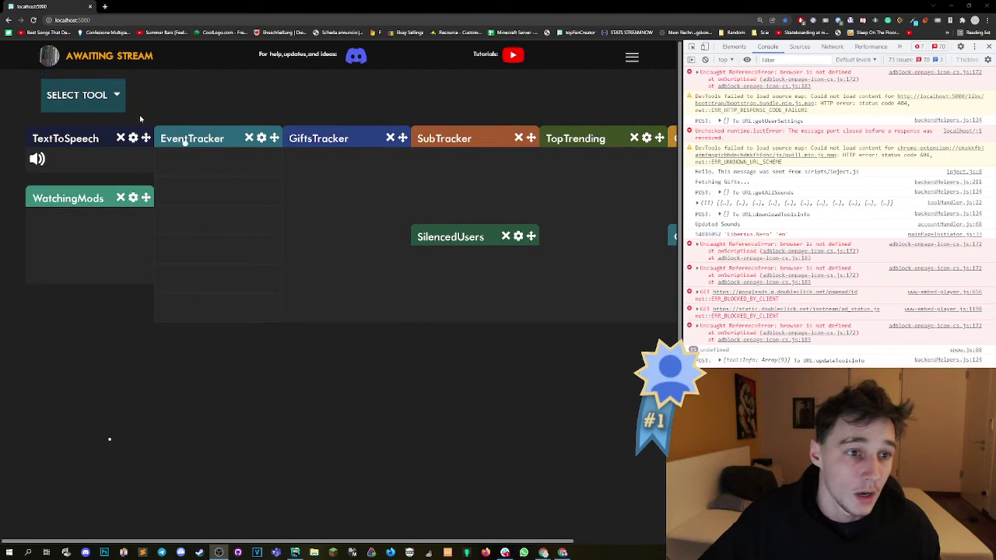
Add the Polls widget beside CustomSounds on the dashboard and start a new poll.
click(988, 47)
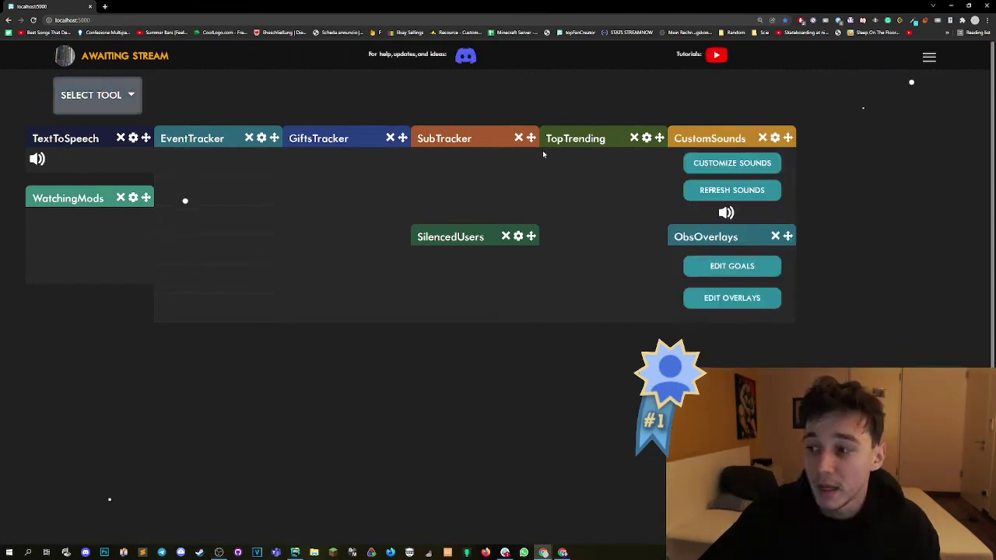
click(88, 105)
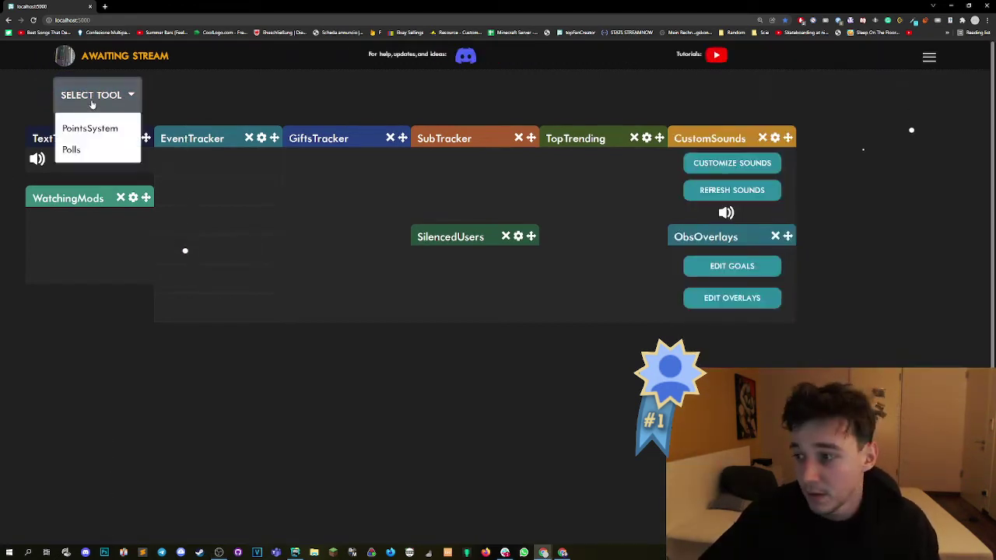
click(72, 149)
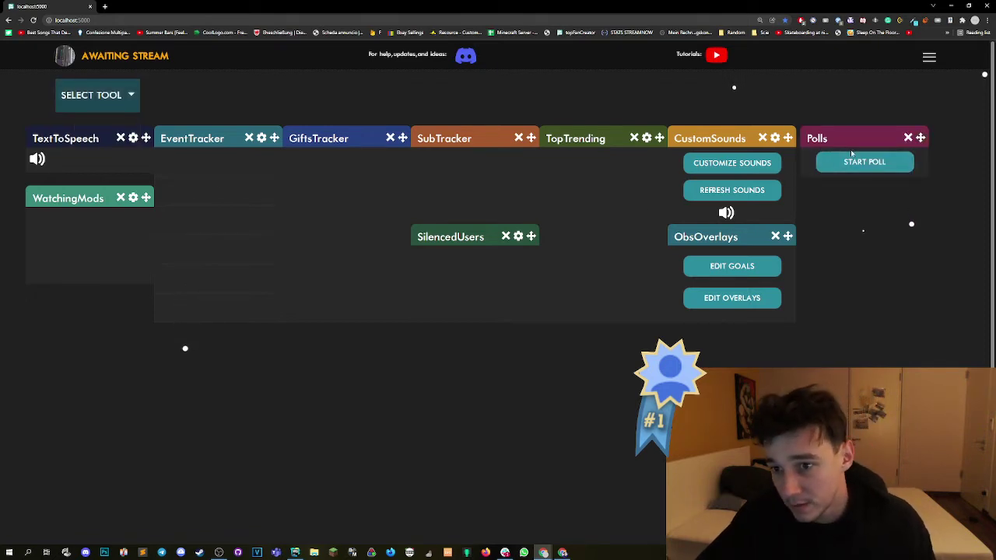
drag(847, 146, 843, 146)
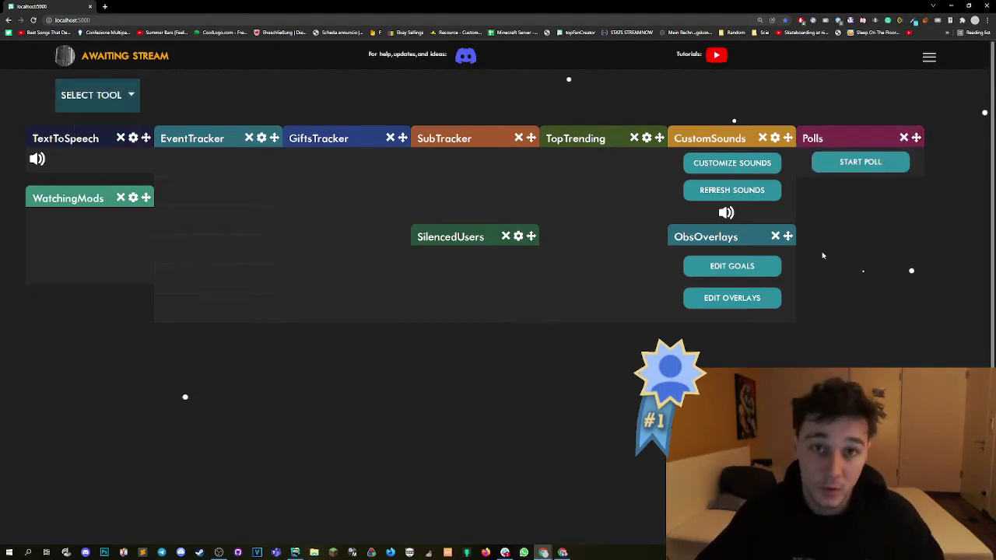
click(860, 161)
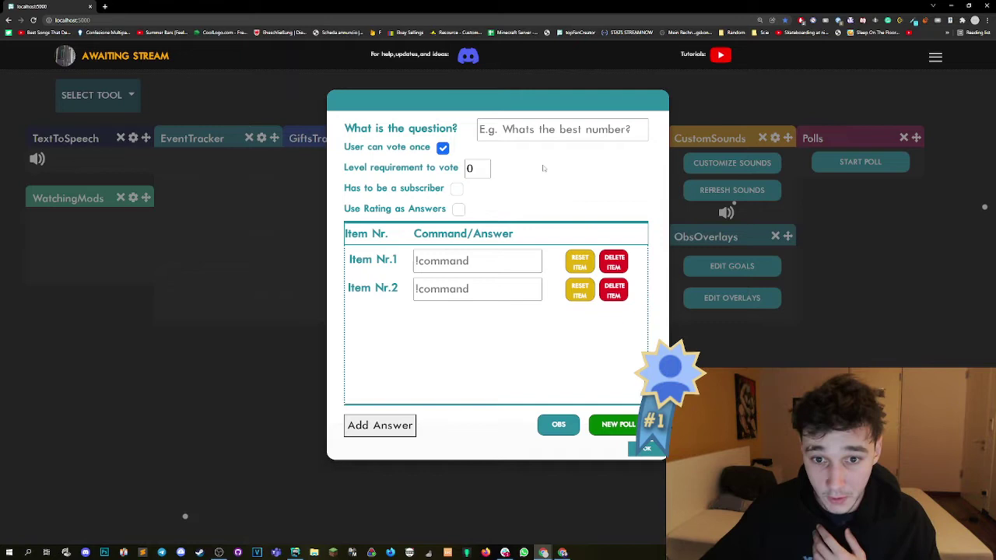
Enter the question 'Whats your favourite number?' and set the vote level requirement to 1.
click(543, 132)
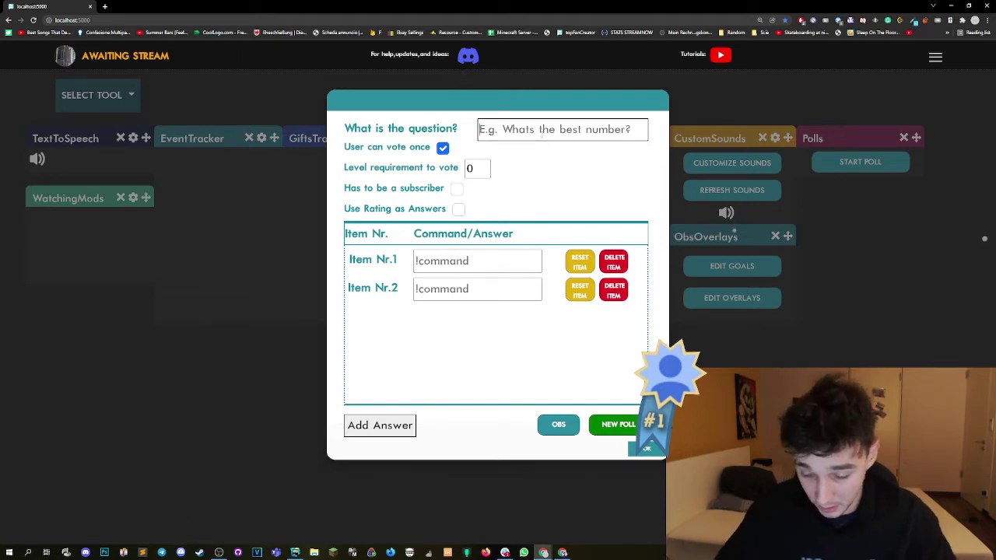
text(Whats your)
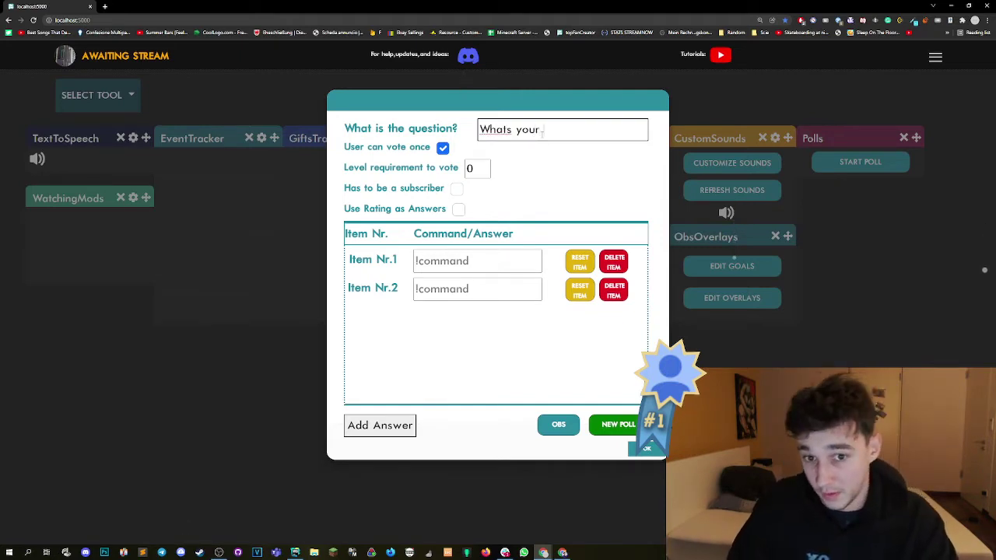
text( favourite number?)
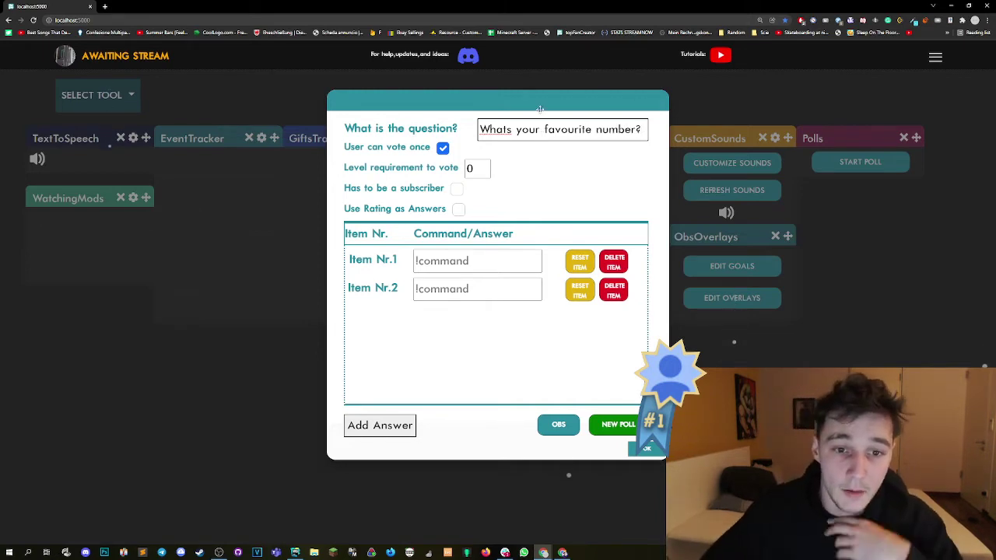
click(501, 153)
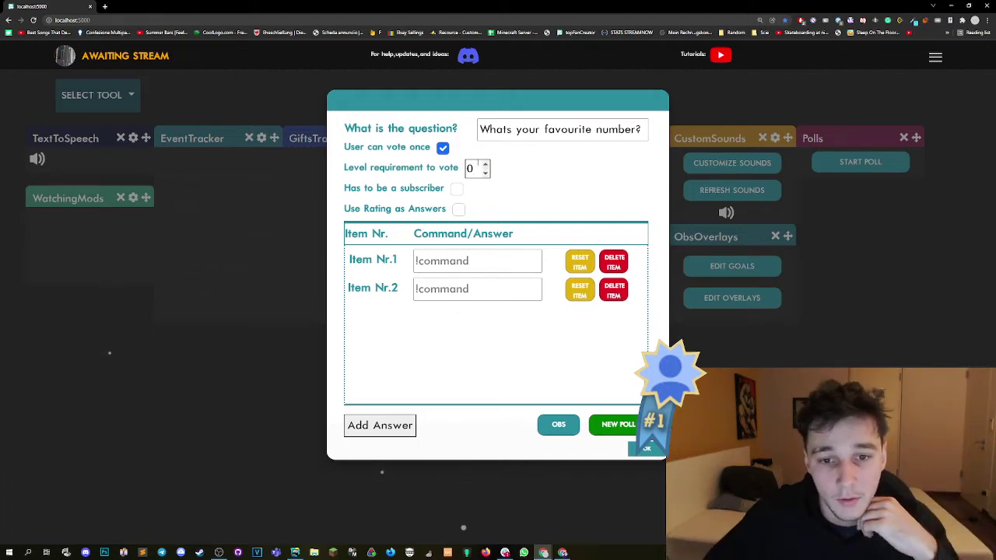
key(Up)
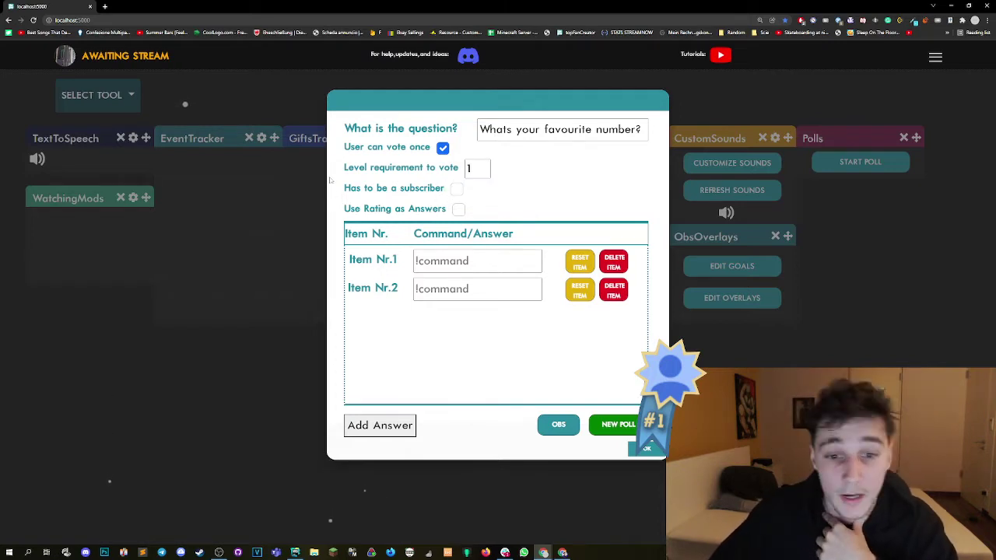
Try Use Rating as Answers, then switch back to custom written answers.
click(459, 211)
scroll(480, 325, down, 5)
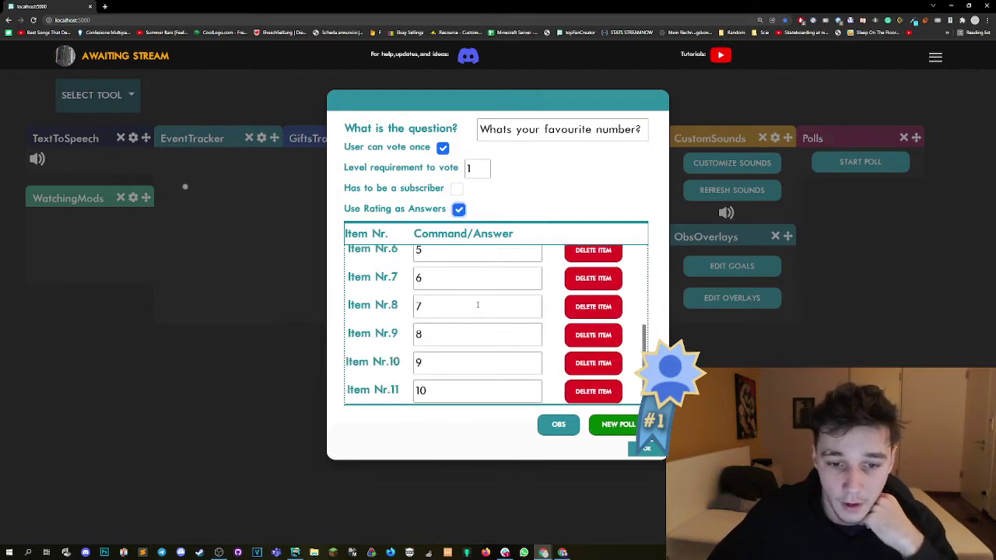
scroll(476, 307, up, 5)
scroll(456, 280, down, 5)
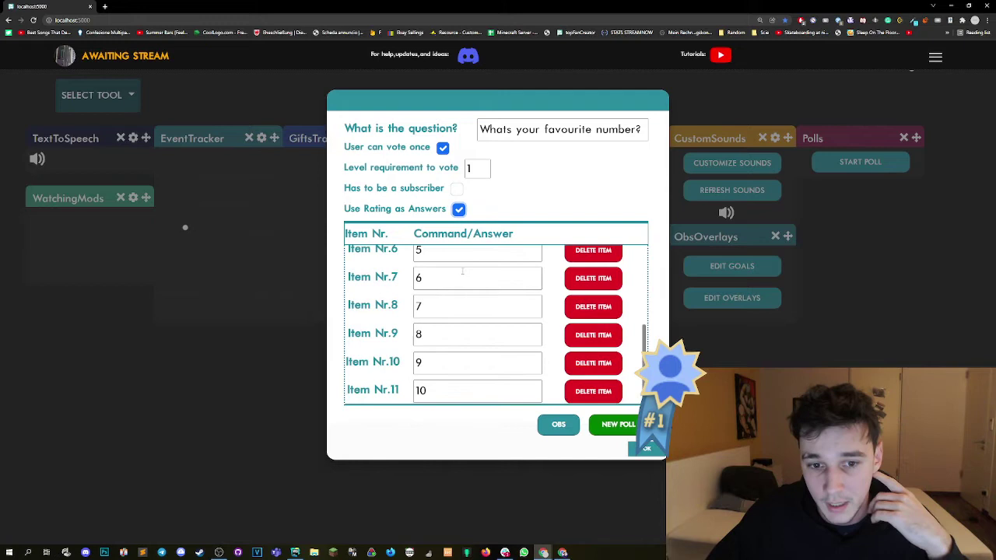
scroll(456, 279, up, 5)
click(459, 210)
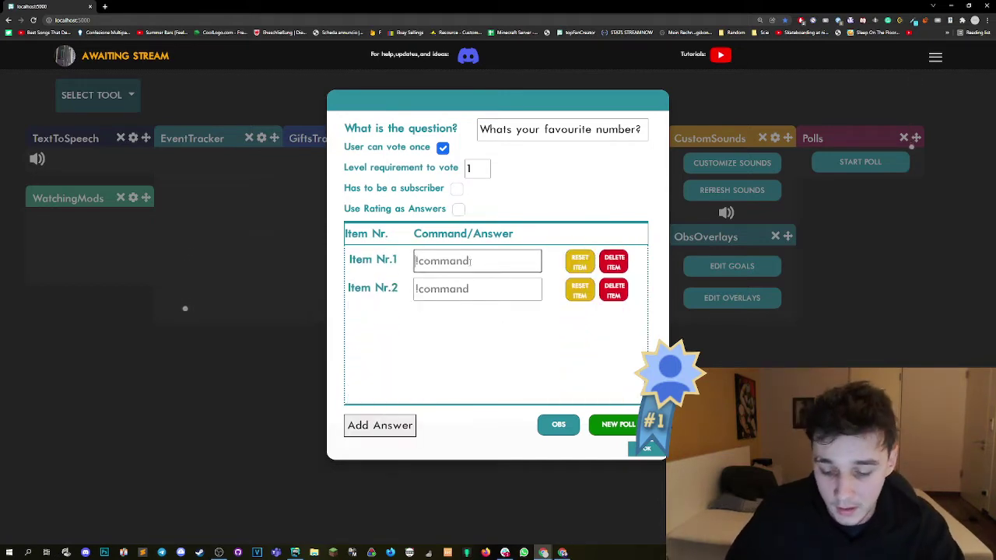
Enter Yes and No as the first two answers and add two more answer rows.
text(Yes)
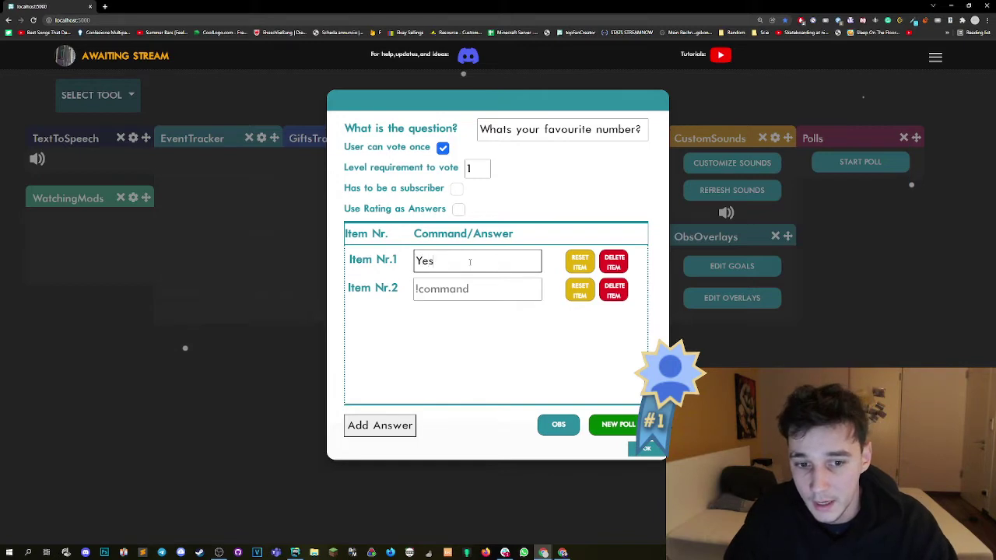
key(Tab)
key(Tab)
key(Tab)
text(No)
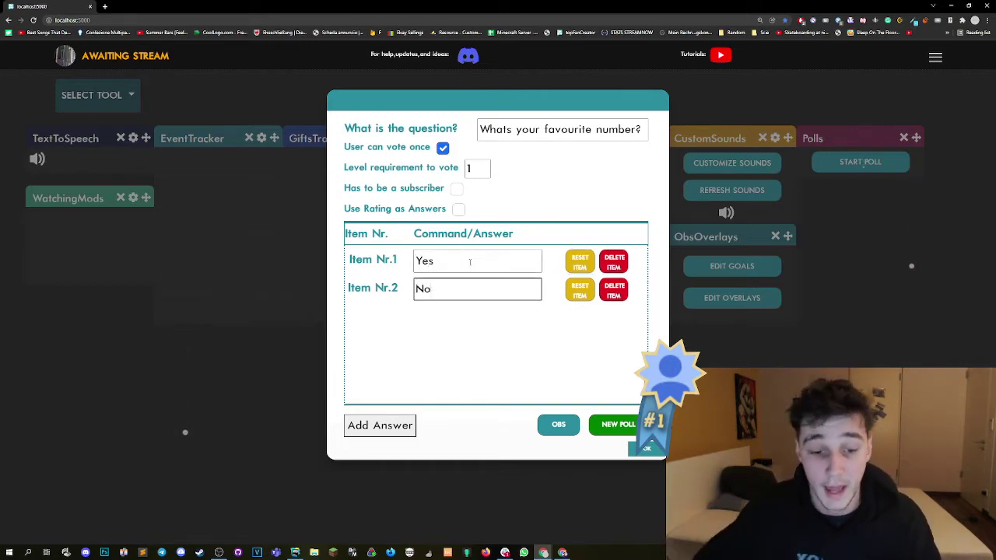
key(Tab)
key(Tab)
key(Tab)
key(Return)
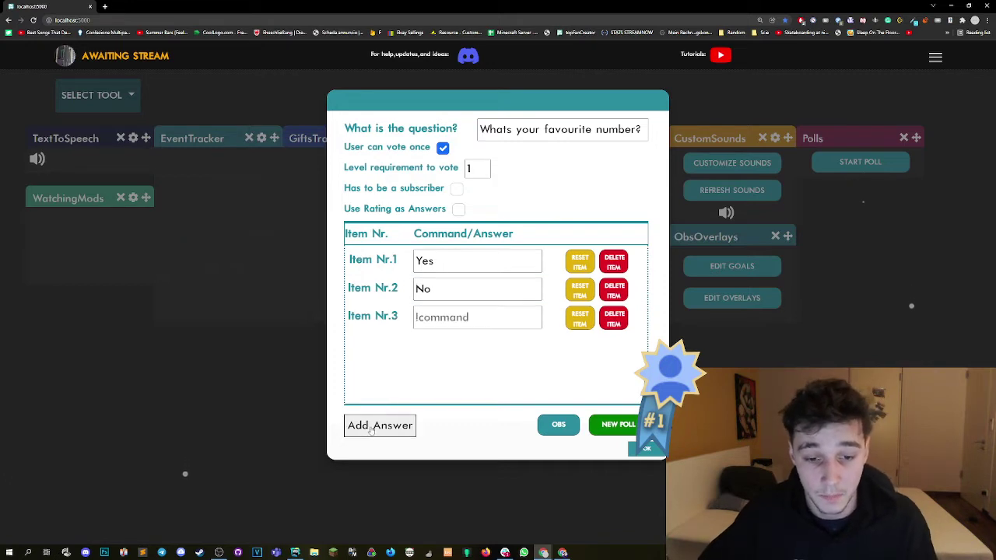
key(Return)
Type 'Perhabs' as the third answer.
click(444, 325)
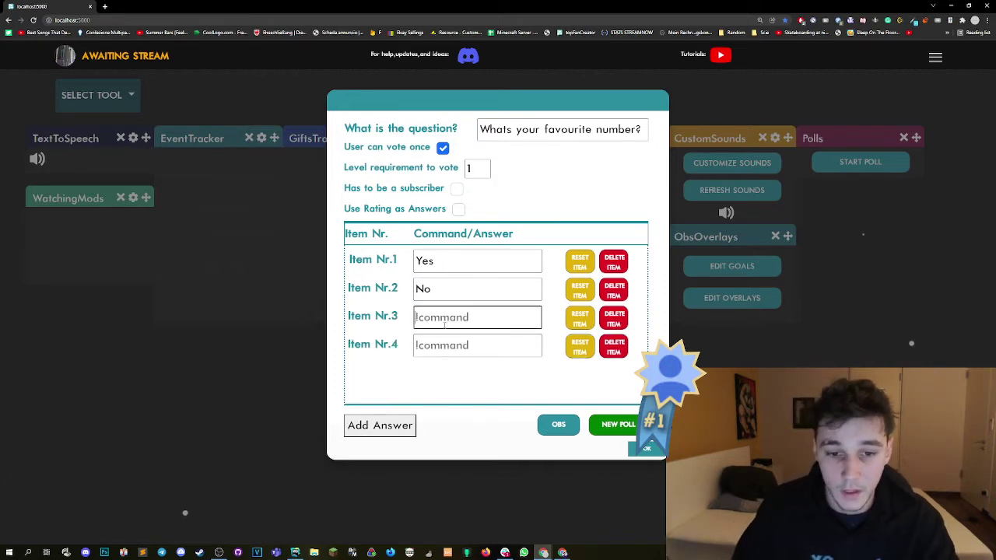
text(Perhapbs)
key(BackSpace)
key(BackSpace)
key(BackSpace)
key(BackSpace)
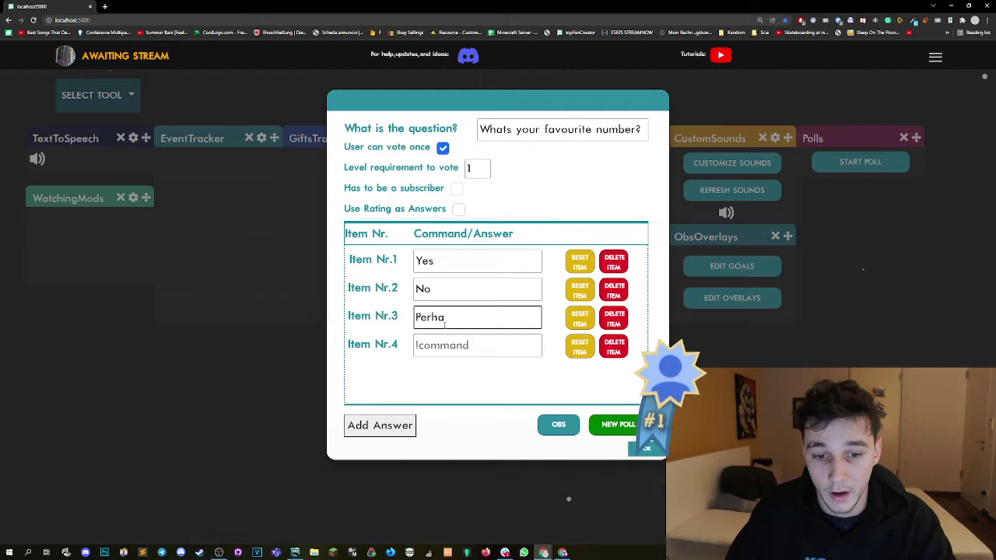
text(bs)
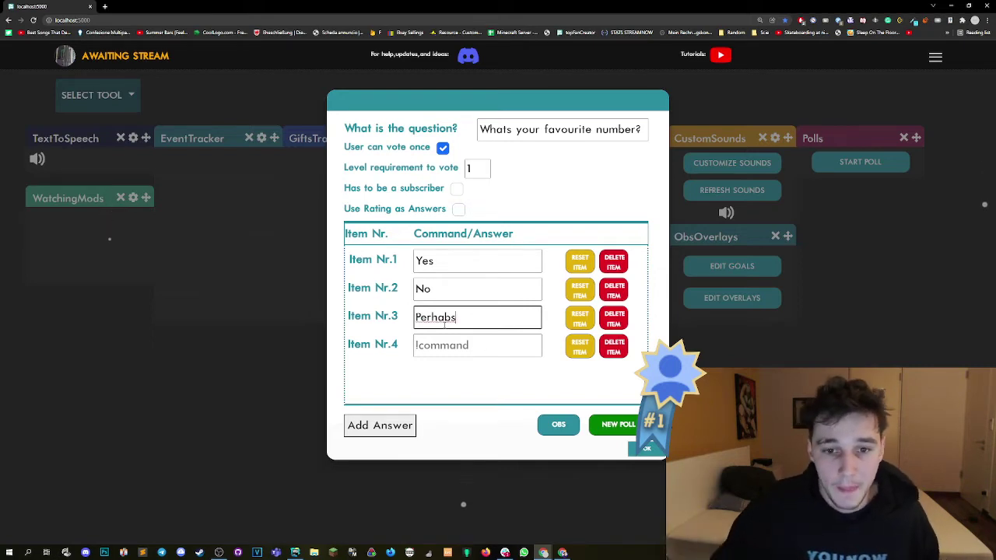
Launch the favourite-number poll, stop votes, view the results and end it.
click(625, 420)
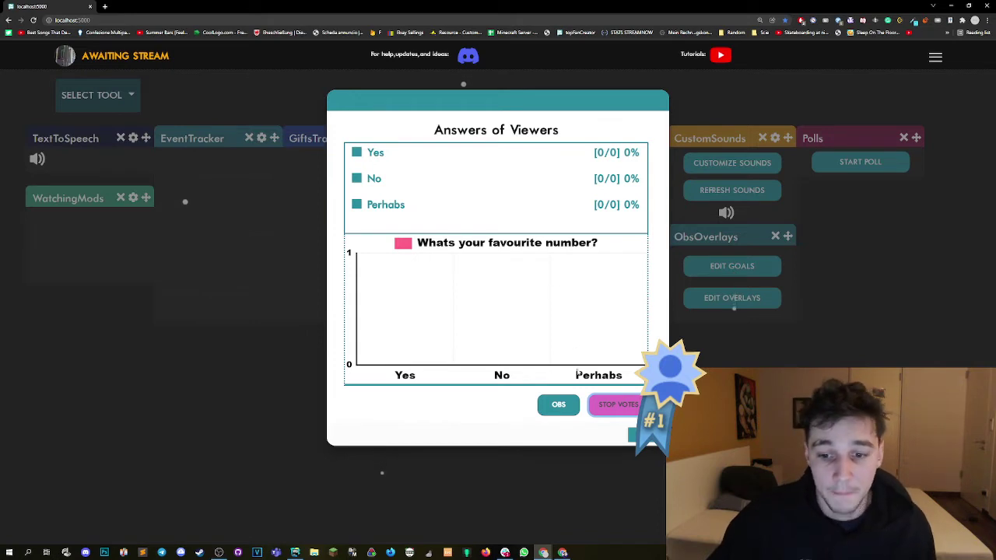
click(611, 405)
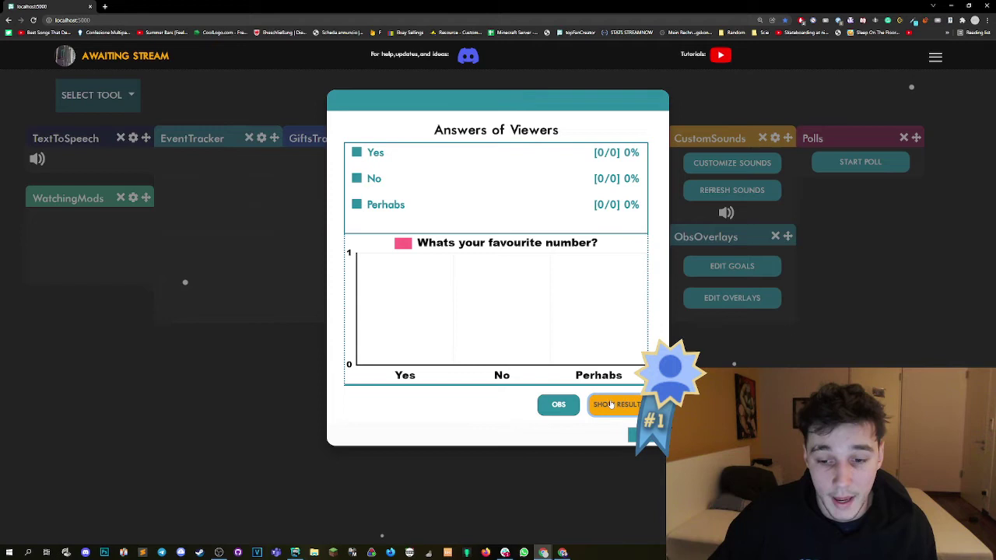
click(607, 406)
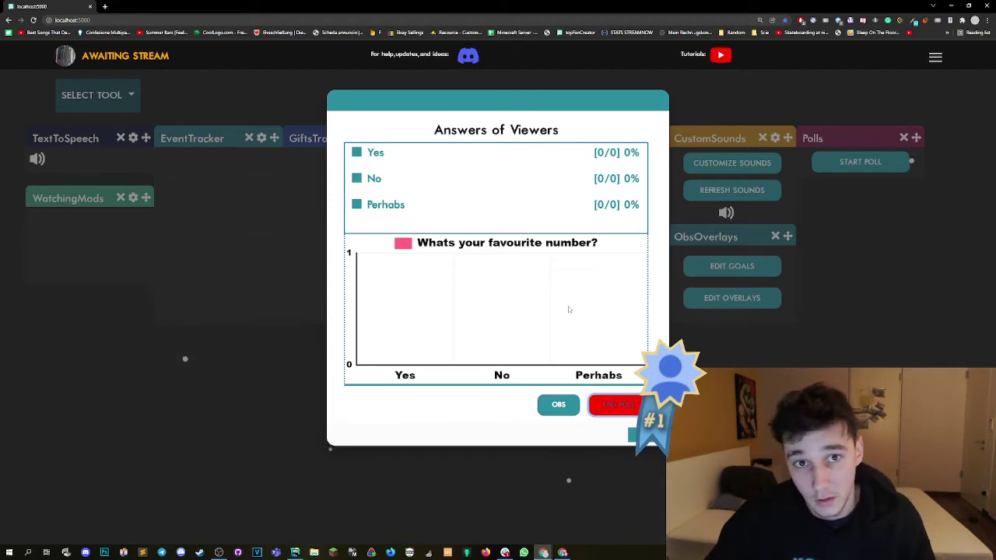
click(611, 408)
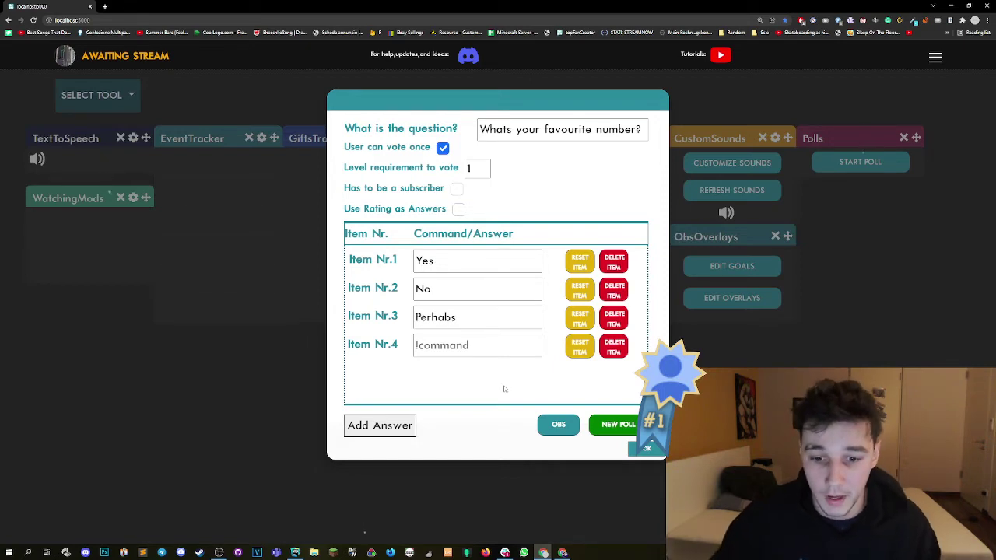
Open the OBS polls overlay page, copy its URL and bring up OBS Studio.
click(557, 424)
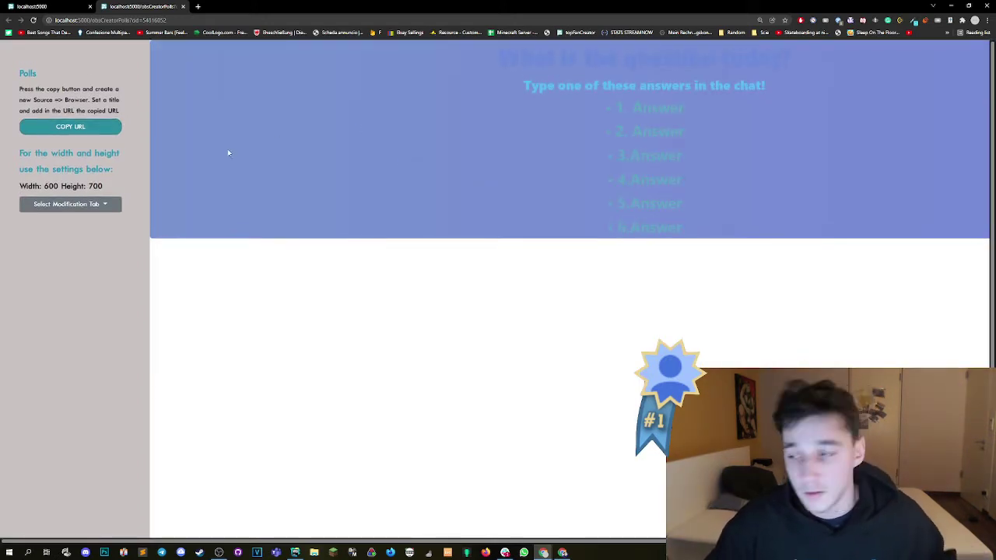
click(111, 129)
click(68, 132)
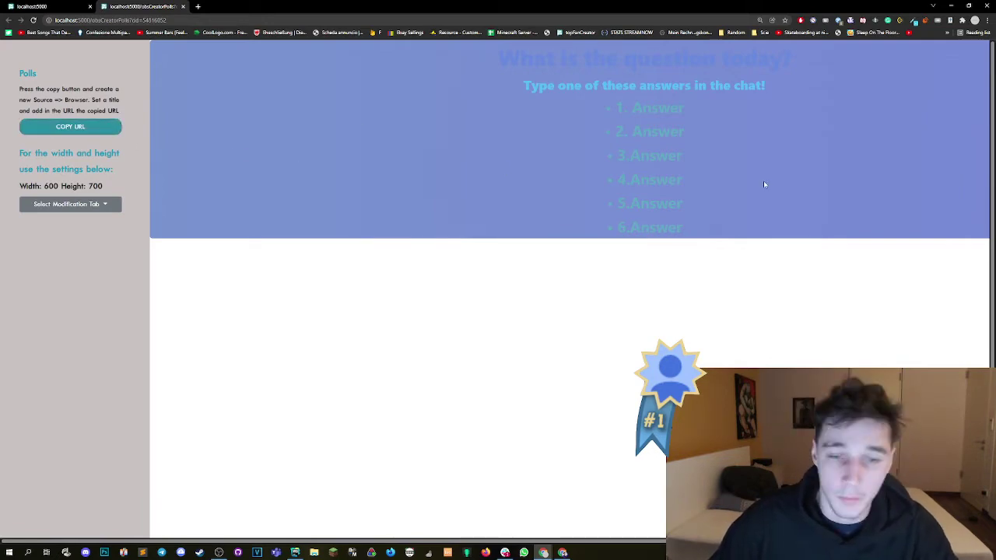
click(218, 552)
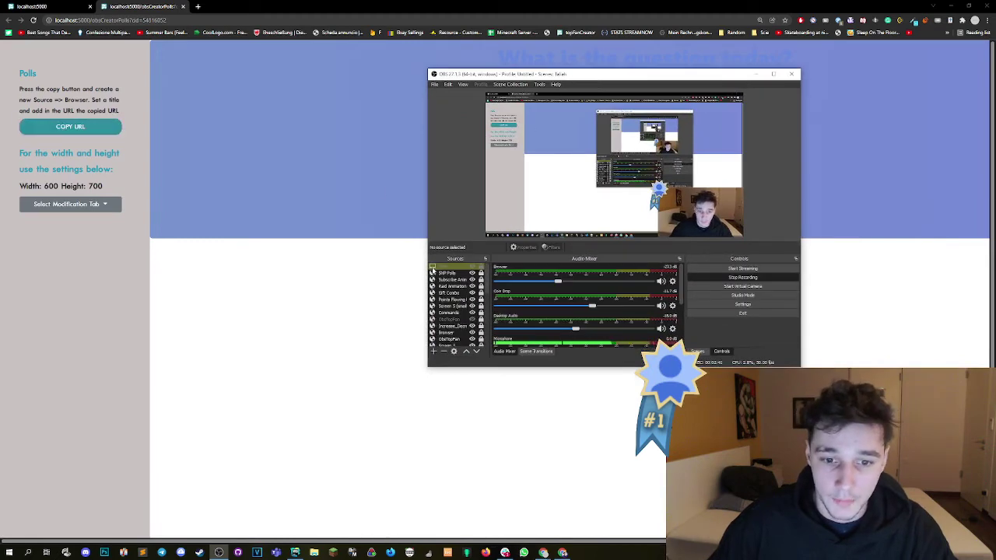
Add a Browser source named 'Polls test' to the OBS scene.
click(434, 352)
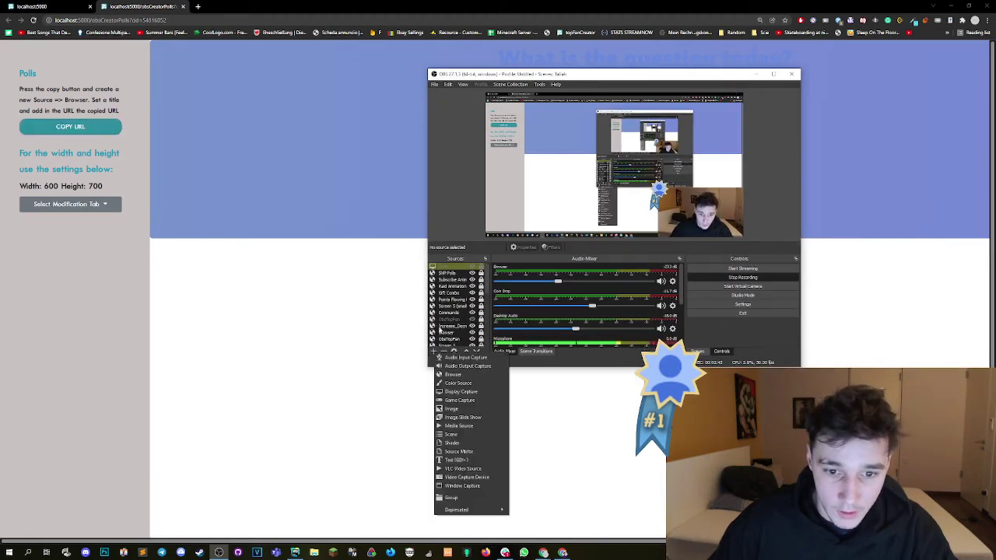
click(456, 377)
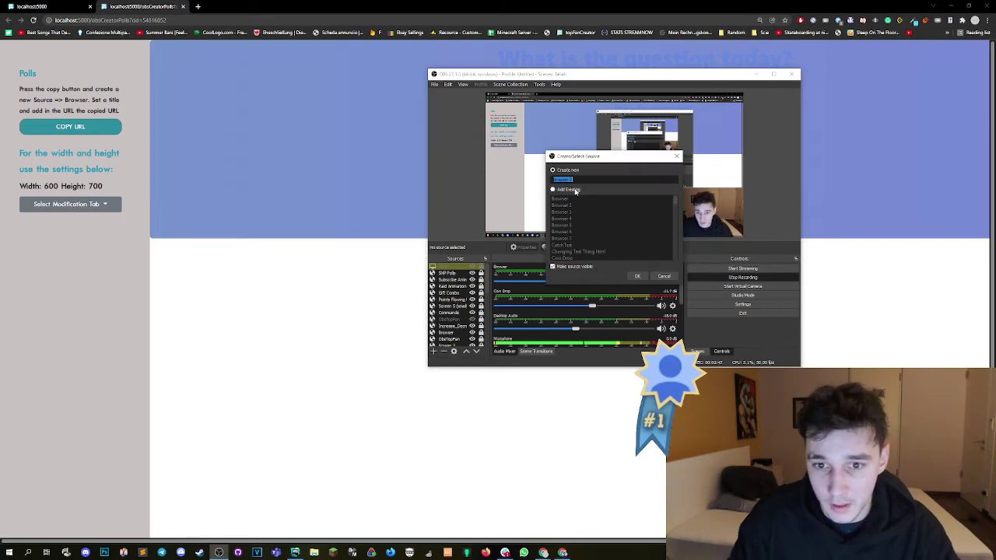
text(Polls testing)
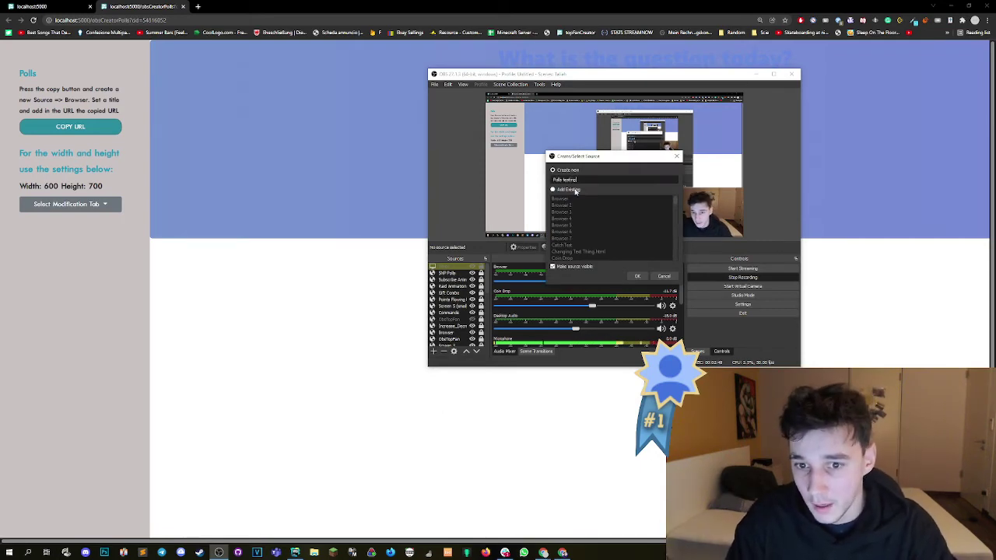
key(Return)
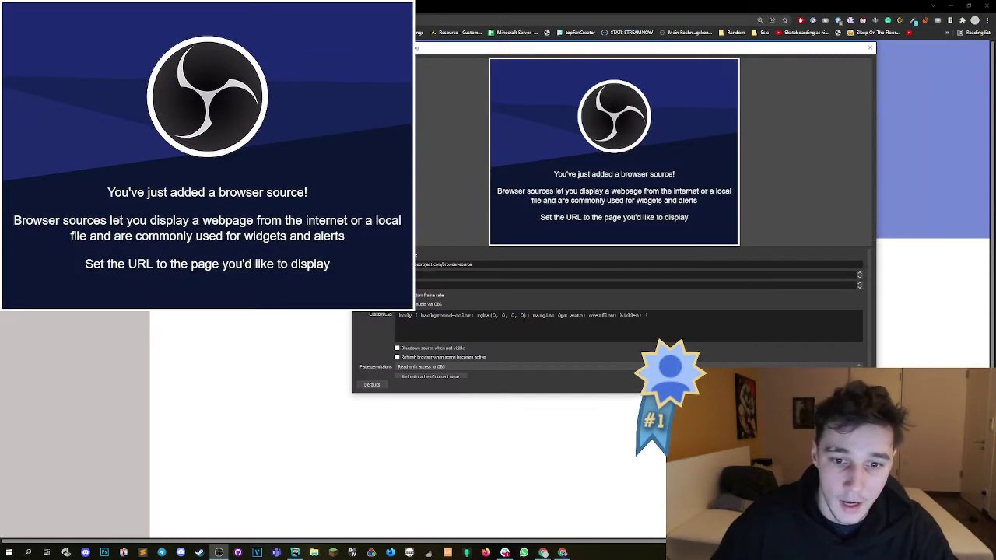
Replace the browser source's default URL with the copied polls overlay address.
key(ctrl+a)
text(http://localhost:5000/obsOverlay/Polls?id=5483085)
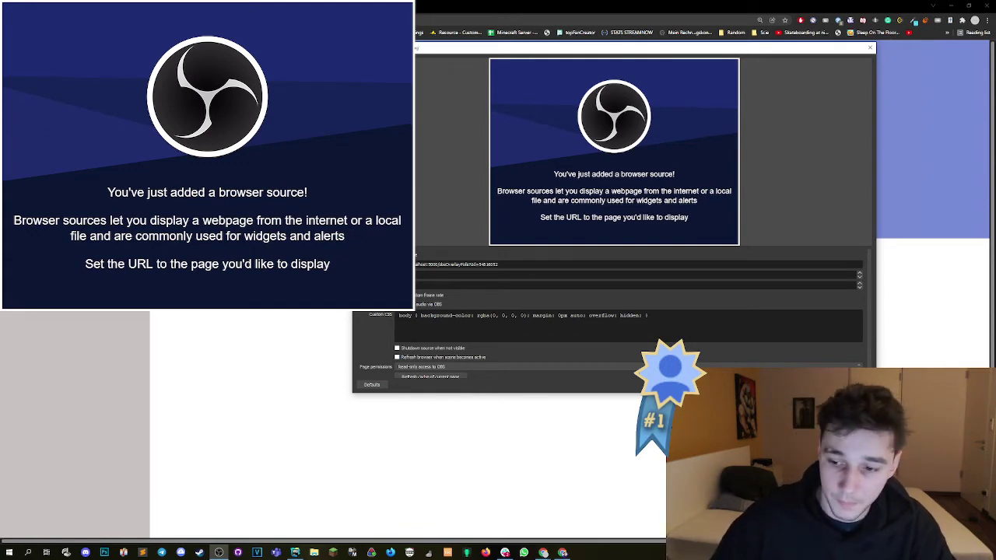
key(alt+Tab)
key(alt+Tab)
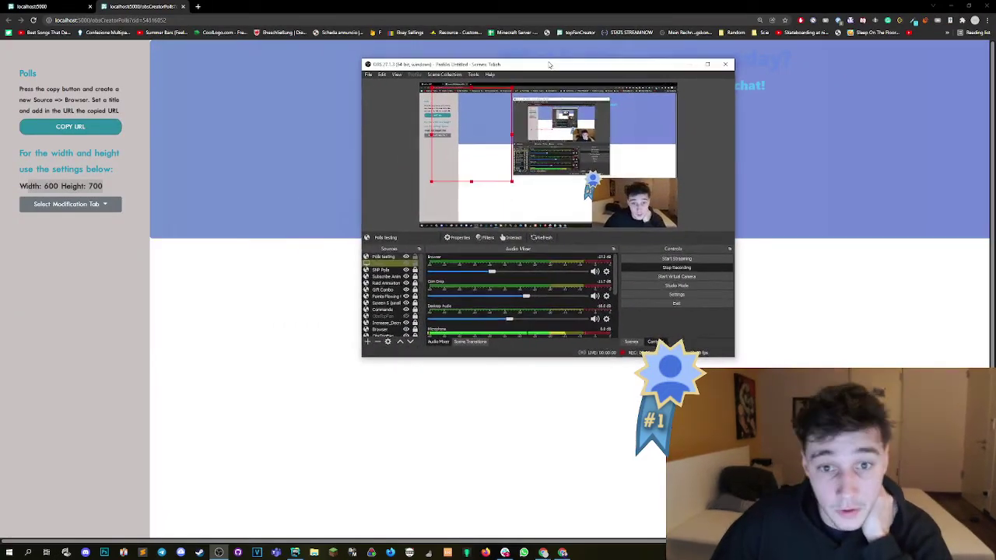
Open the ModifyColors settings on the polls overlay page to review its colour options.
drag(549, 65, 548, 66)
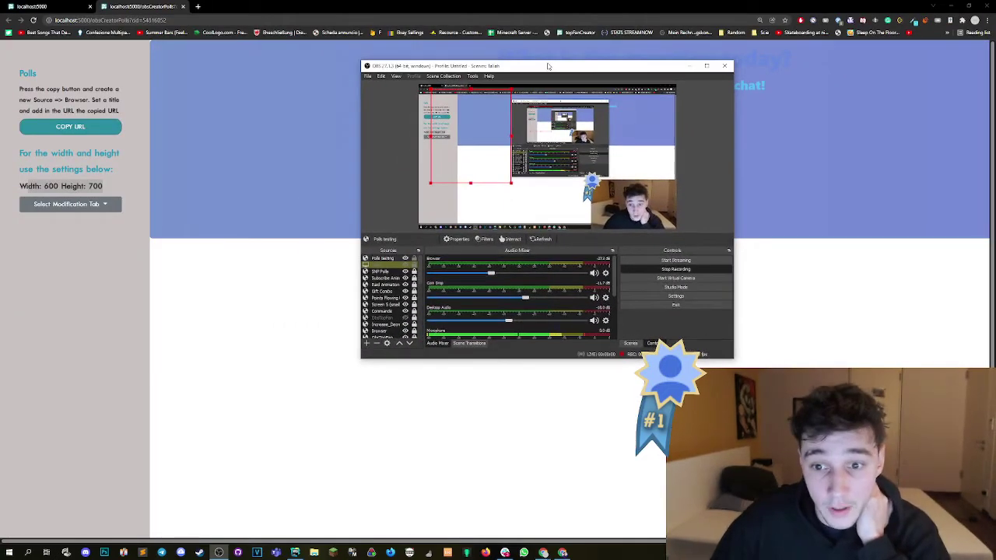
click(201, 180)
click(62, 205)
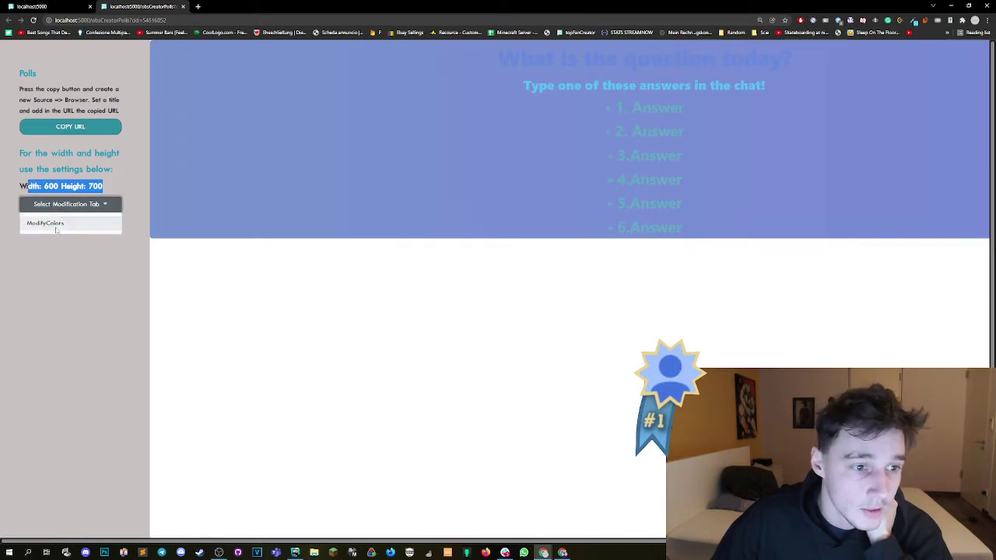
click(68, 240)
click(82, 207)
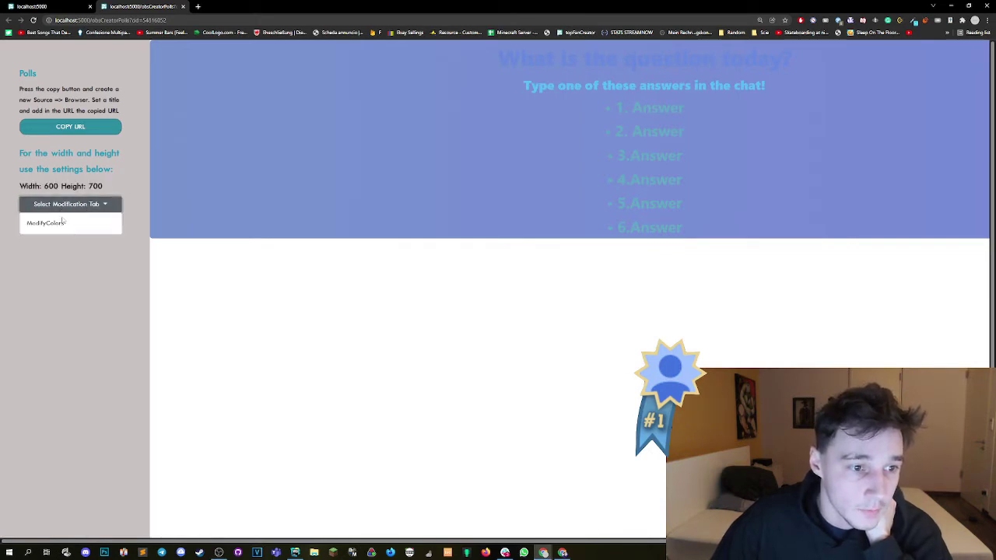
click(93, 224)
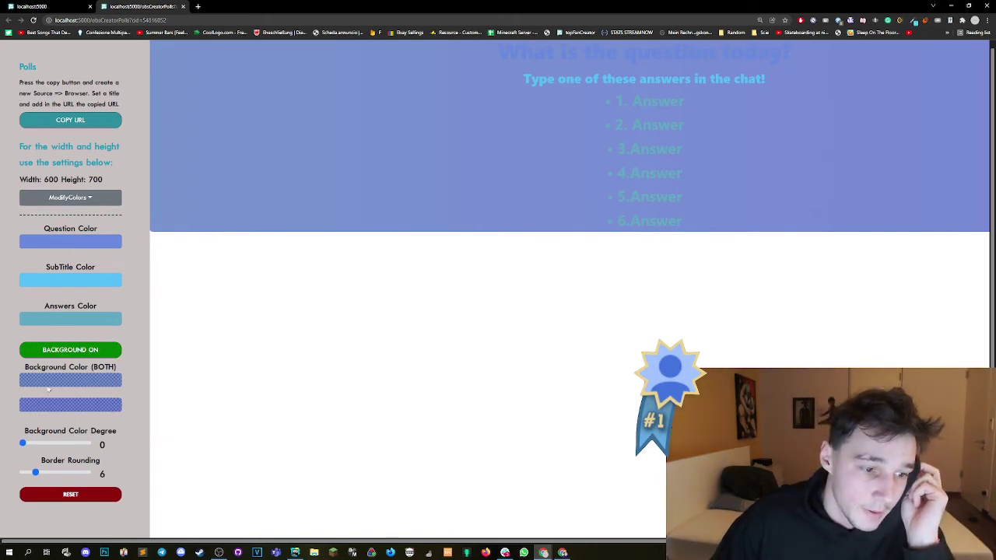
scroll(524, 160, up, 1)
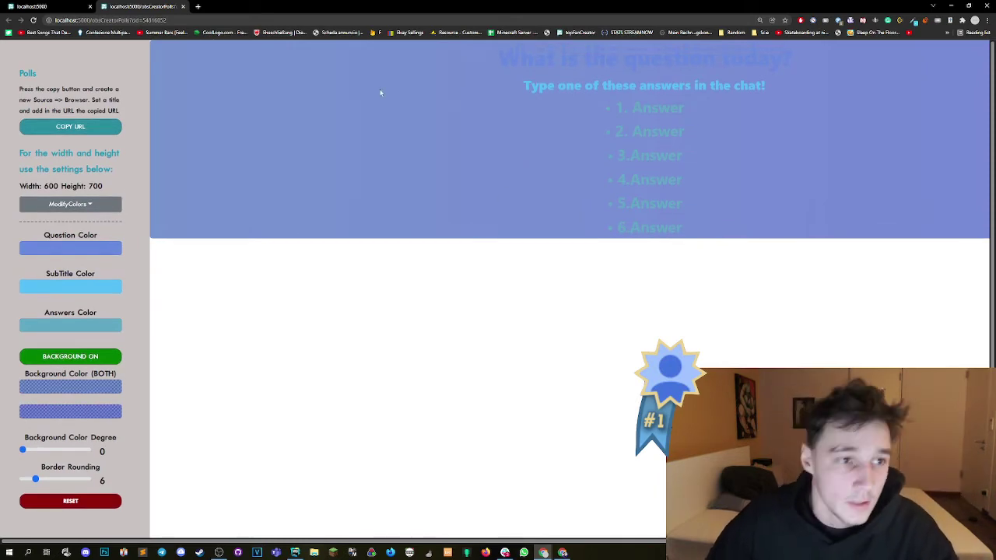
key(alt+Tab)
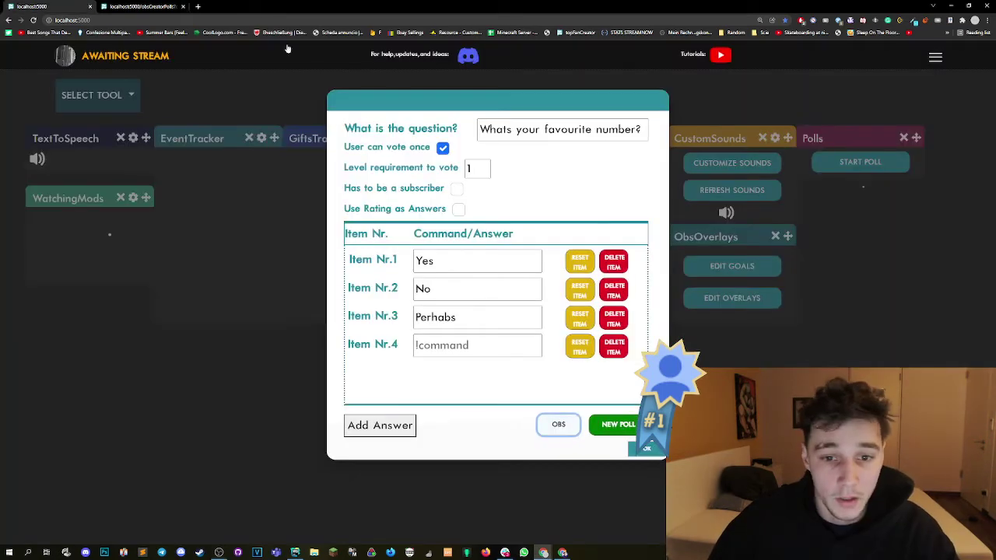
Start the favourite-number poll and move its overlay lower in the enlarged OBS preview.
click(612, 425)
key(alt+Tab)
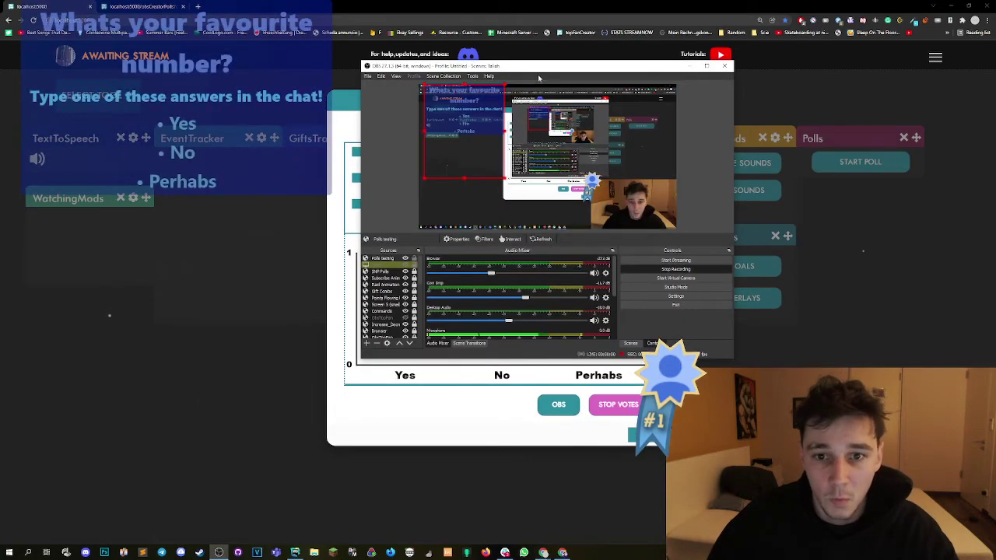
drag(538, 78, 526, 82)
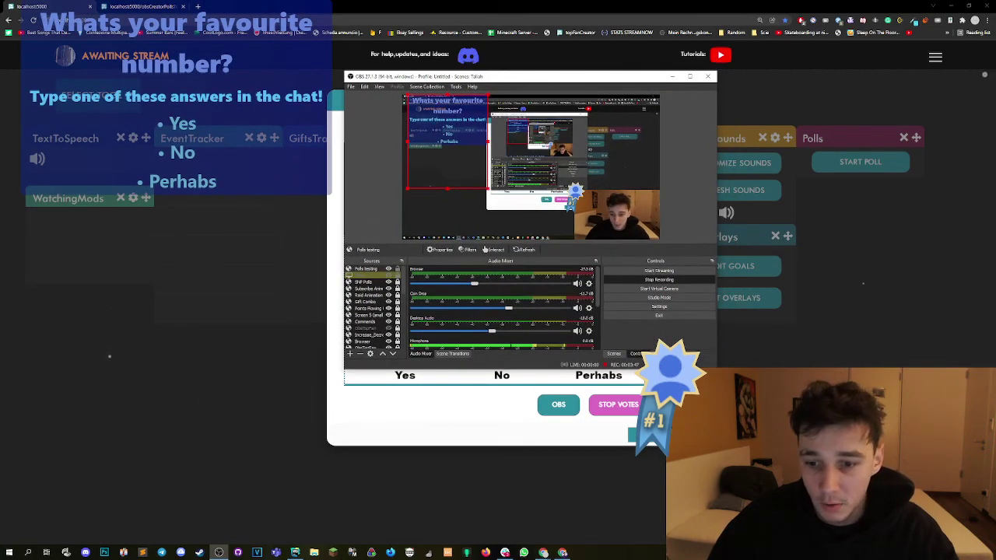
drag(716, 368, 825, 447)
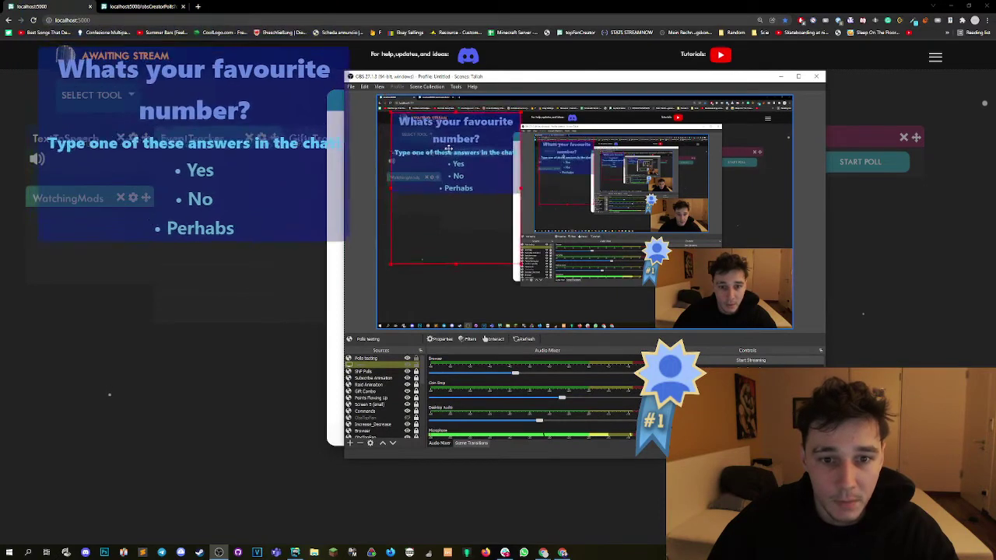
drag(449, 147, 434, 226)
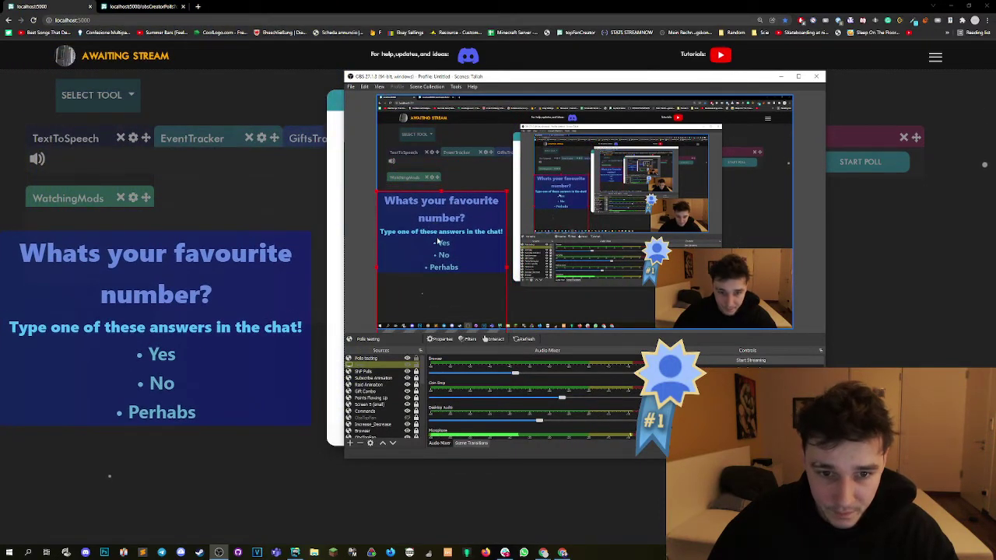
click(88, 5)
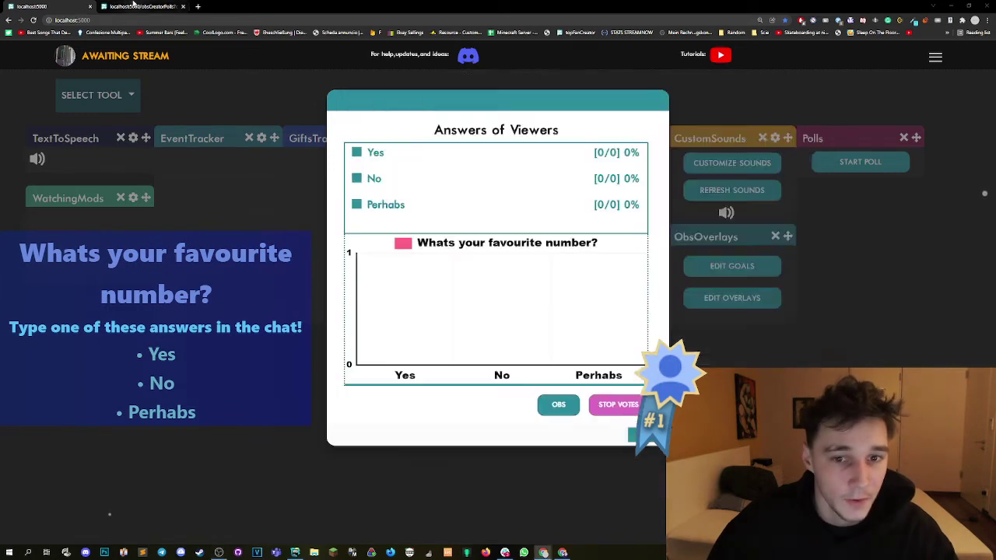
Set the Question Color to a darker blue and drag the poll overlay up in OBS.
key(ctrl+Tab)
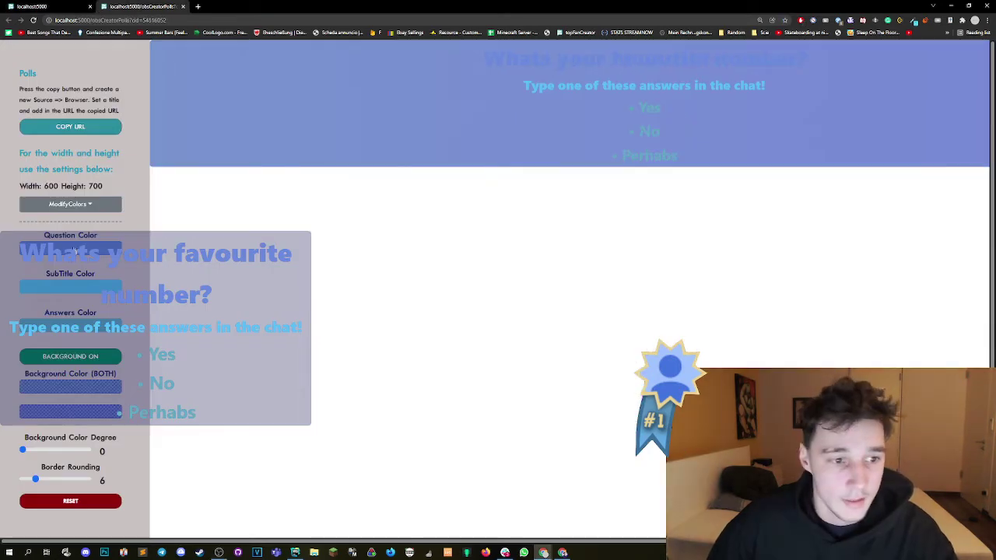
click(74, 249)
click(91, 266)
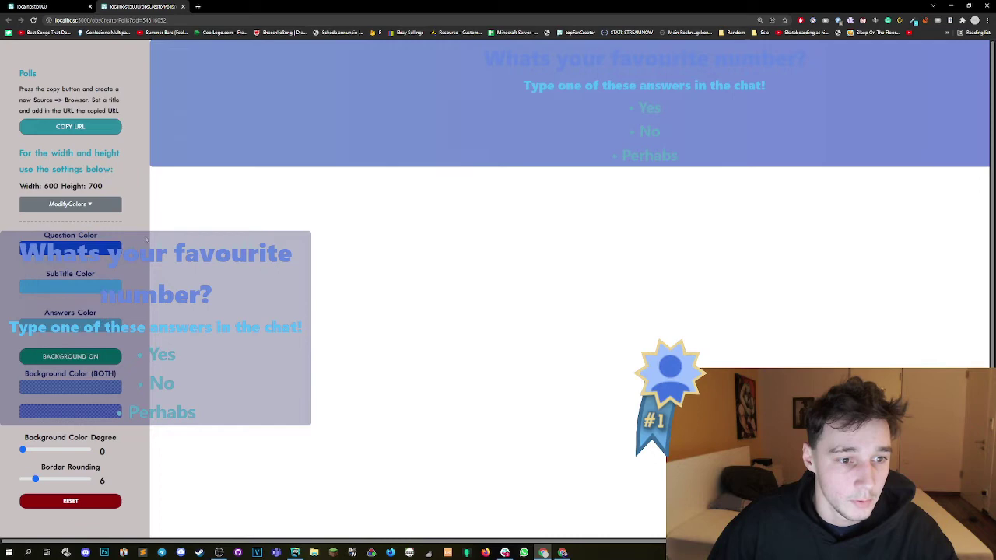
key(alt+Tab)
drag(452, 229, 454, 136)
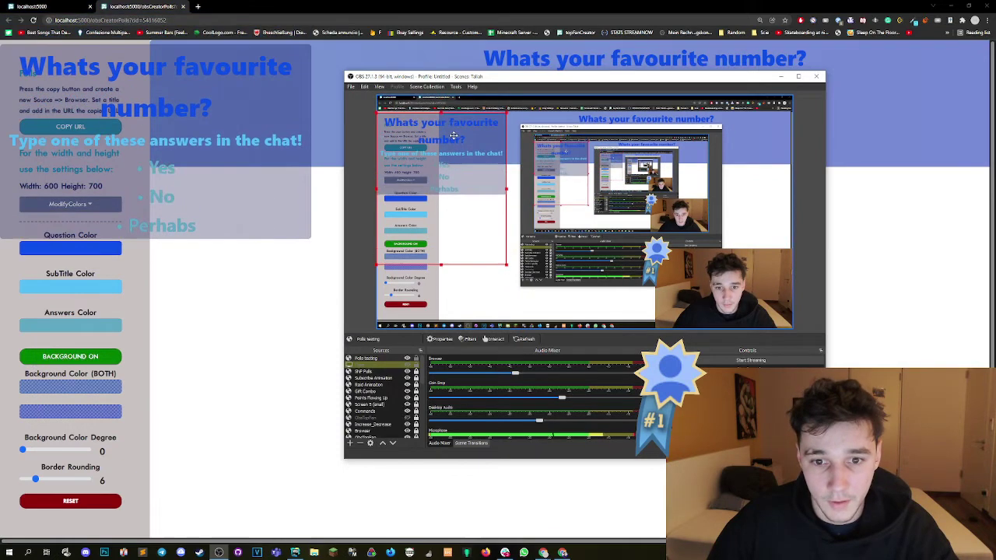
Move the Polls testing overlay down and right in the preview, then reload its browser source from Properties.
click(508, 210)
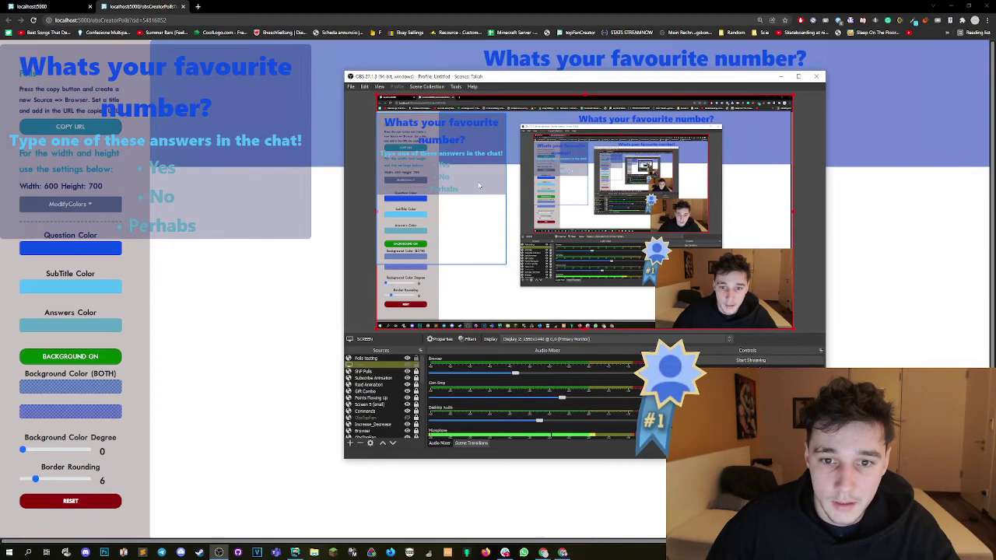
drag(427, 154, 454, 170)
right_click(457, 172)
click(472, 451)
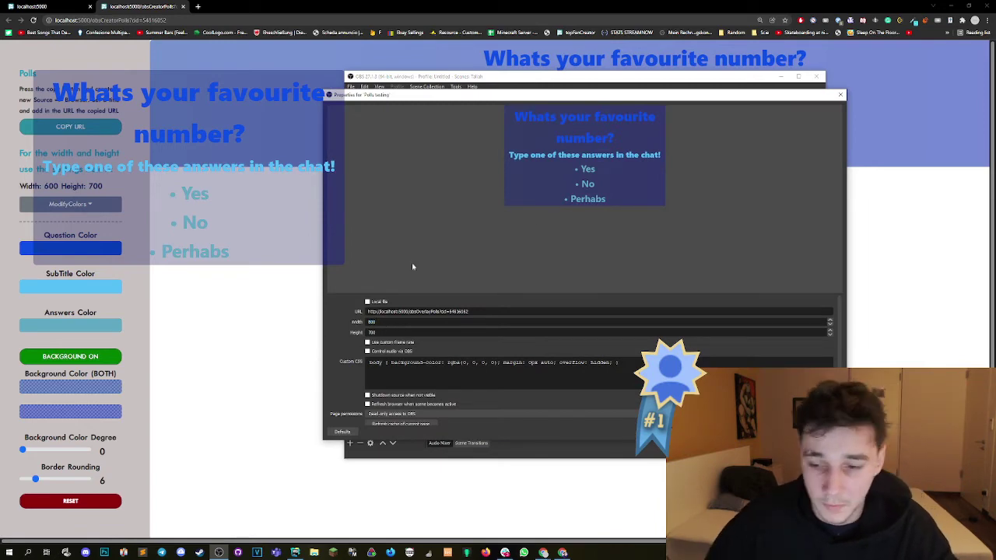
key(Return)
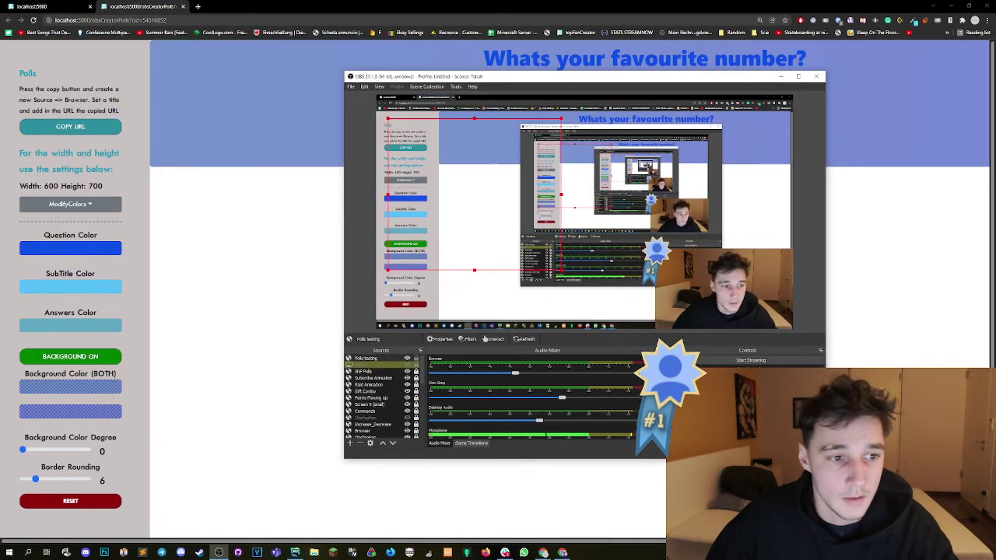
Stop votes on the test poll and show its results on the dashboard.
click(78, 6)
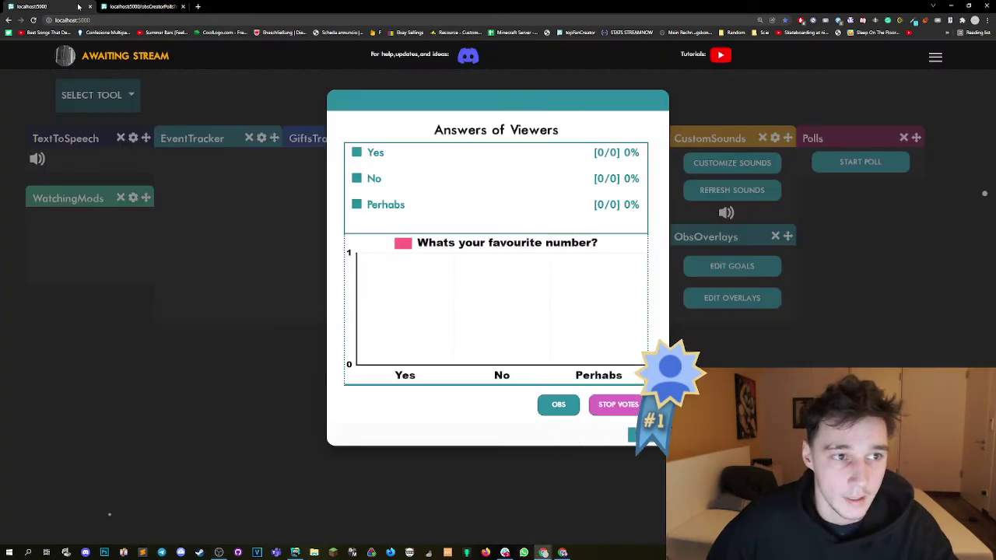
click(615, 405)
click(611, 406)
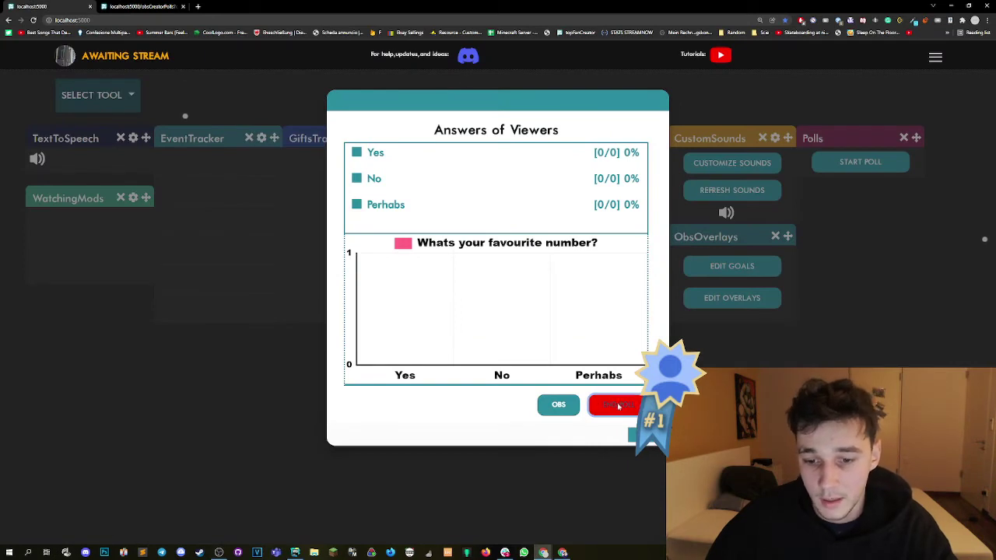
click(618, 406)
click(612, 426)
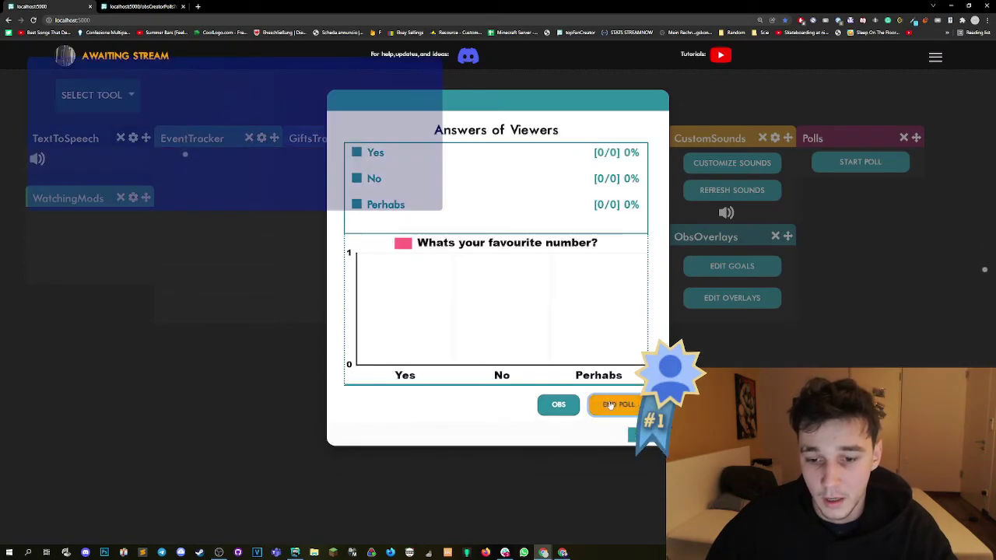
click(154, 7)
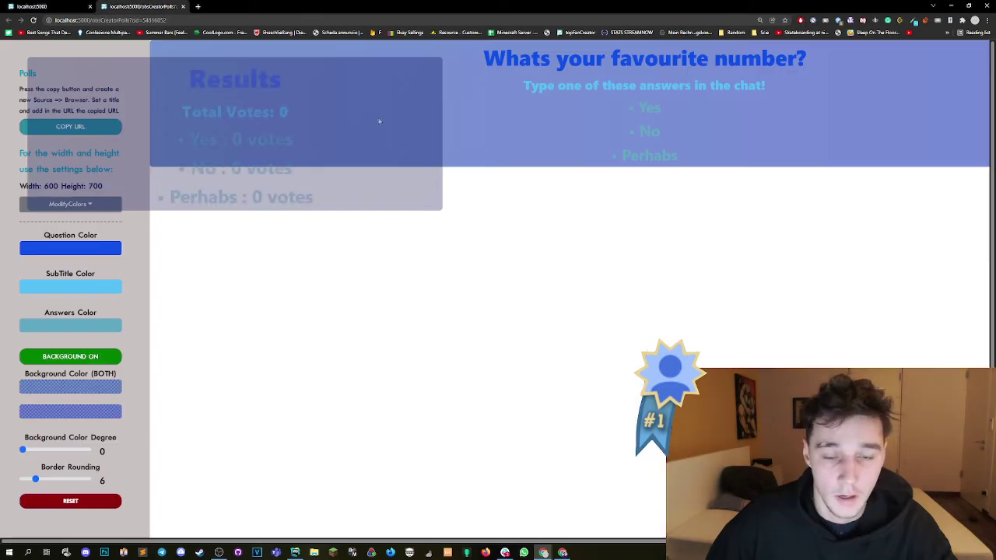
In OBS, move the results overlay up and left, then return to the poll dashboard.
key(alt+Tab)
drag(487, 177, 466, 151)
click(47, 6)
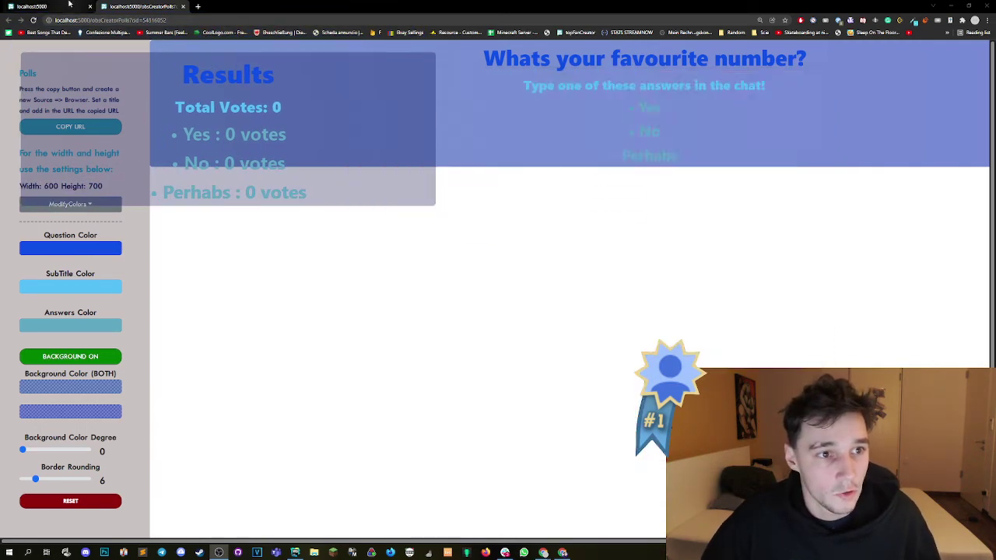
End the old poll and return to the poll editor.
click(609, 406)
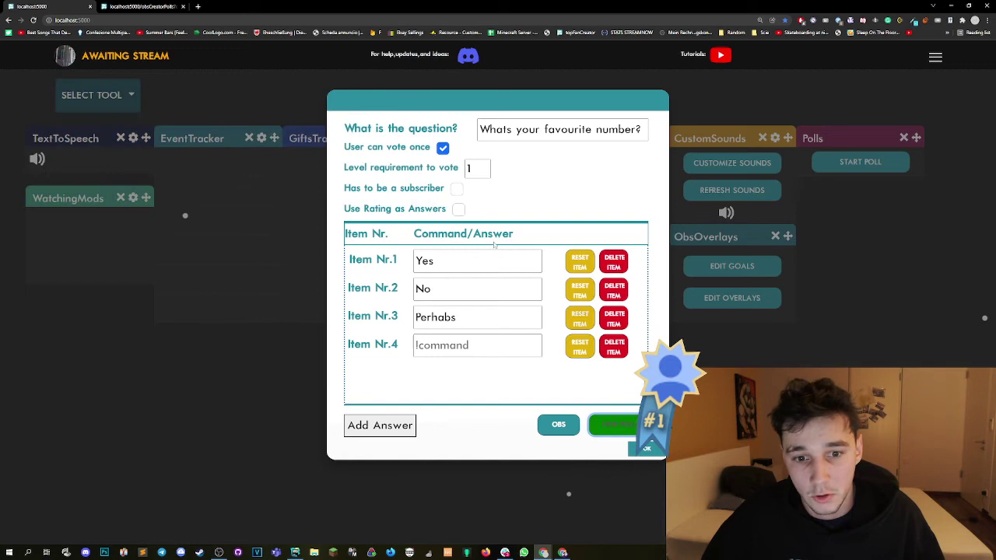
click(460, 261)
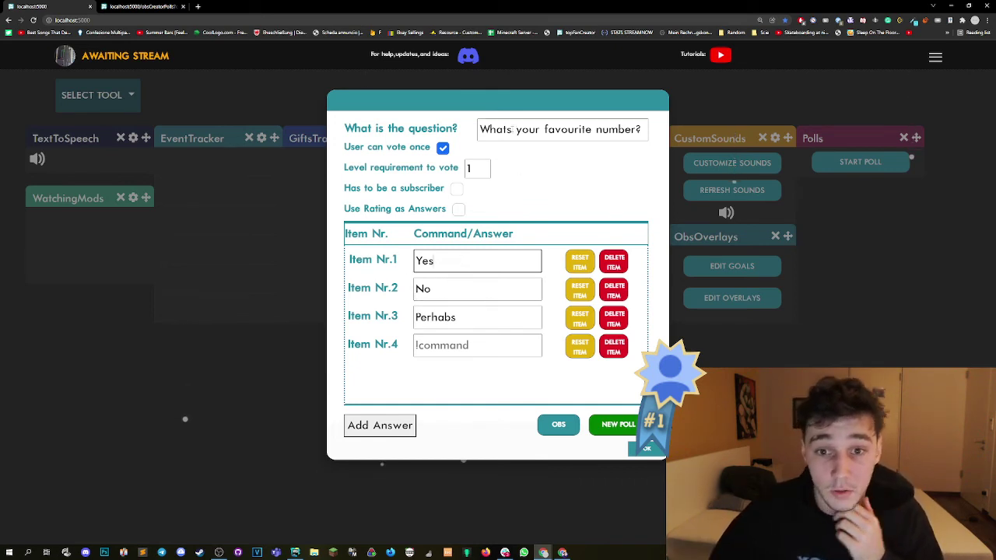
drag(497, 129, 553, 129)
click(616, 242)
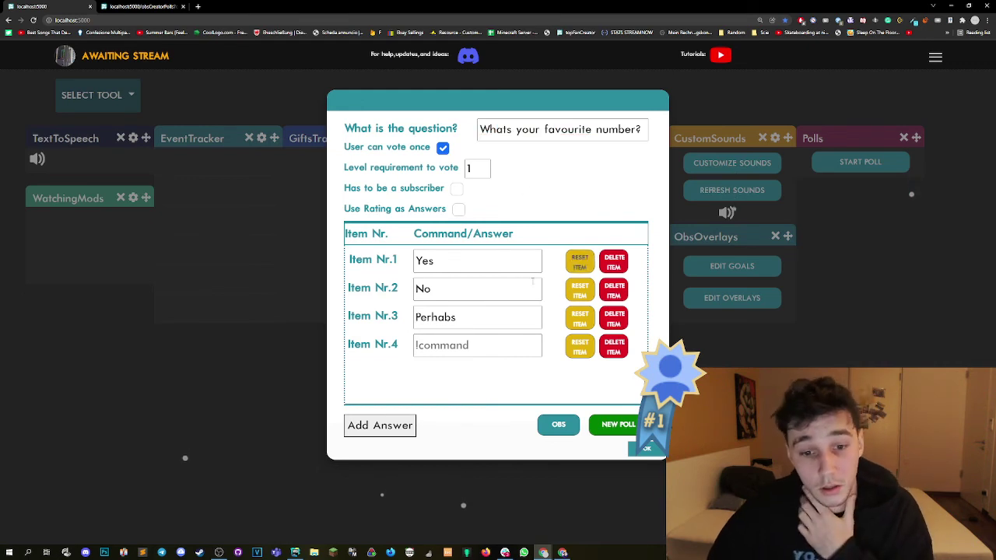
Enable Use Rating as Answers and delete the 0 and 10 items, leaving ratings 1–9.
click(458, 210)
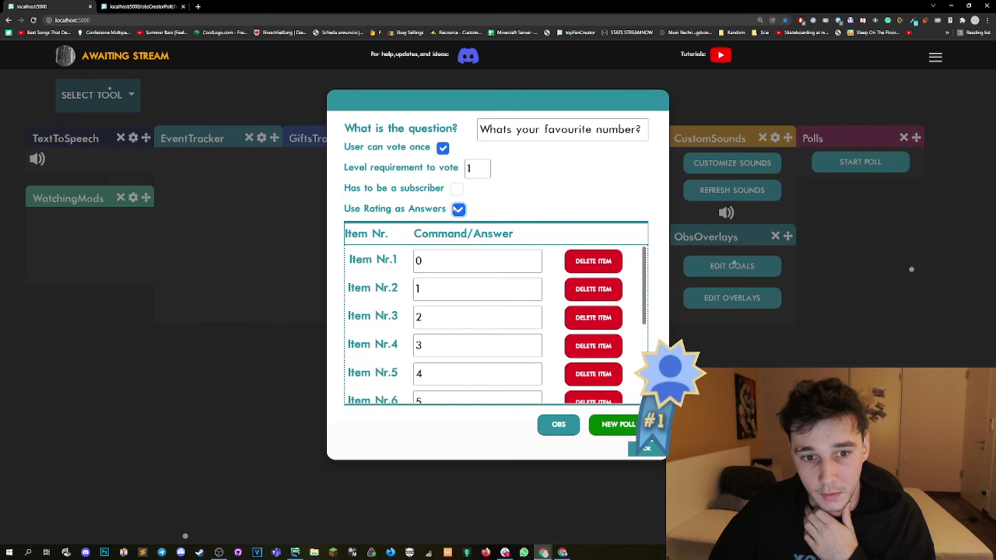
scroll(476, 280, down, 3)
scroll(489, 296, up, 3)
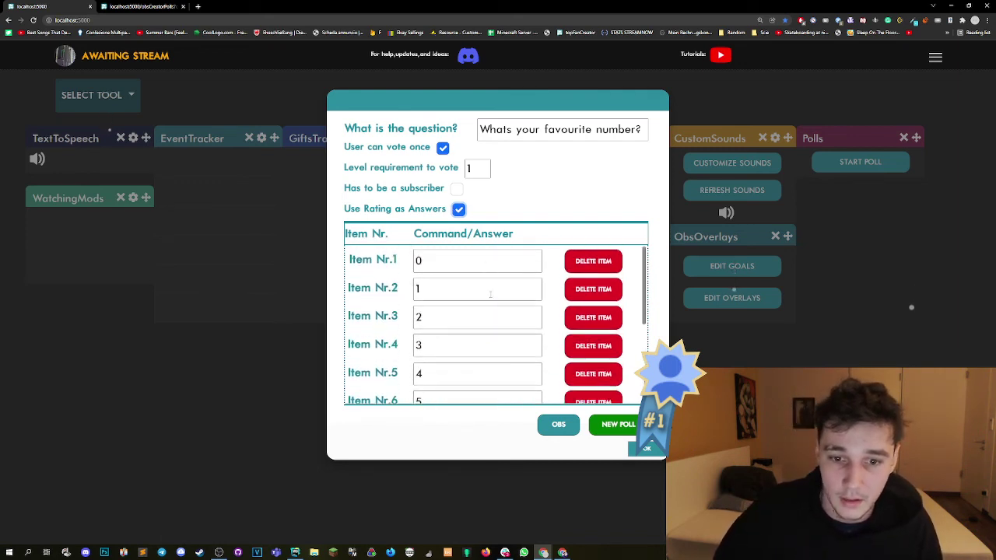
scroll(490, 294, down, 3)
scroll(491, 296, up, 3)
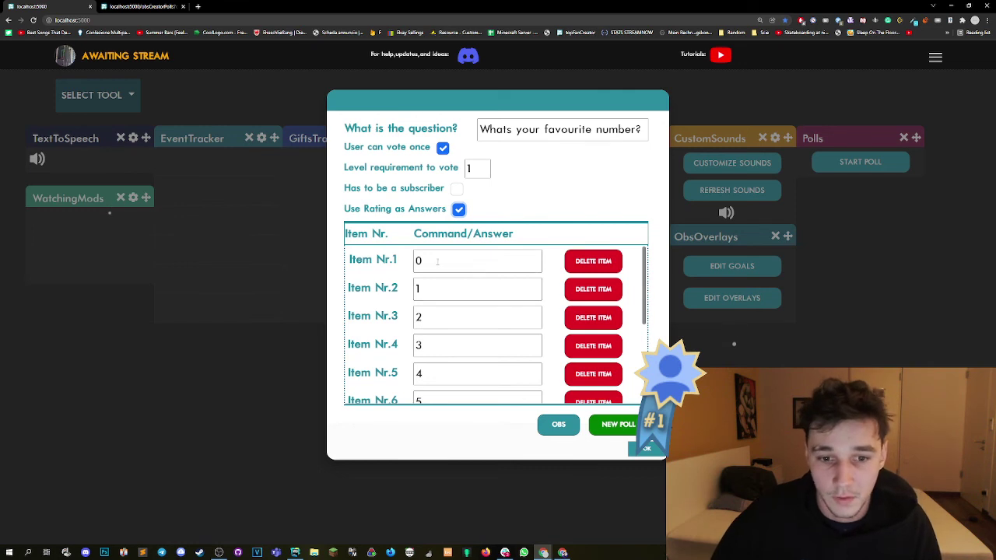
click(599, 264)
scroll(505, 272, down, 3)
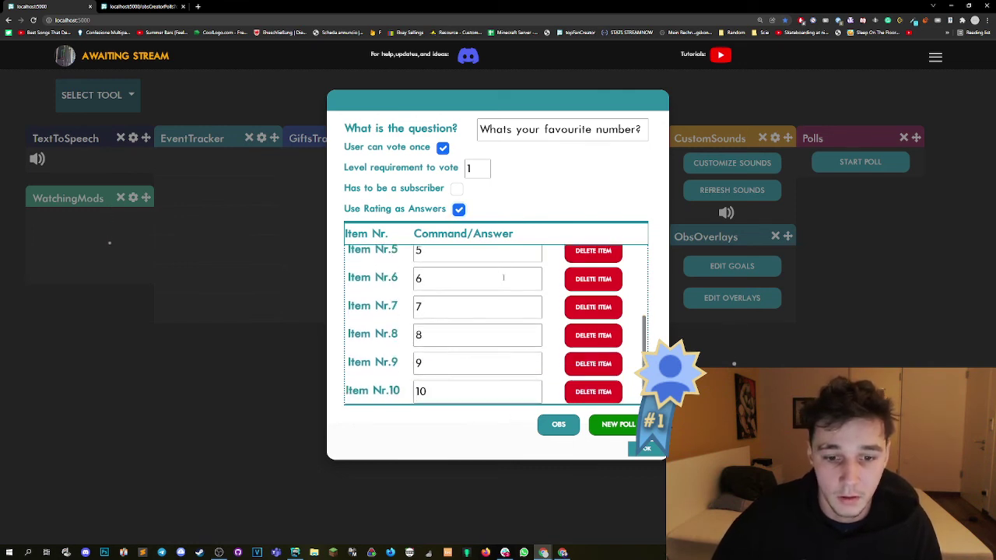
click(579, 391)
scroll(429, 255, up, 3)
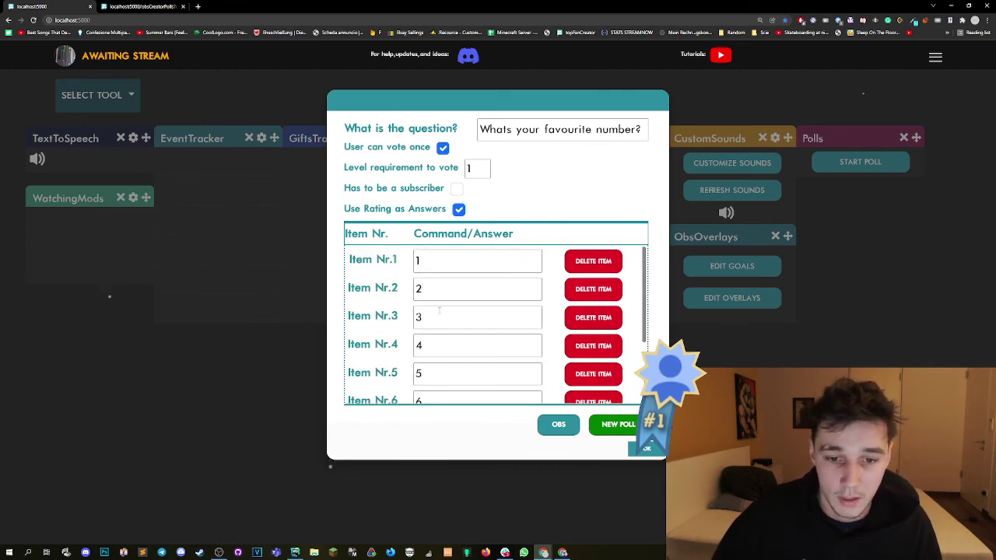
scroll(439, 311, down, 3)
Launch the new 1–9 rating poll and view its live overlay in OBS.
click(608, 426)
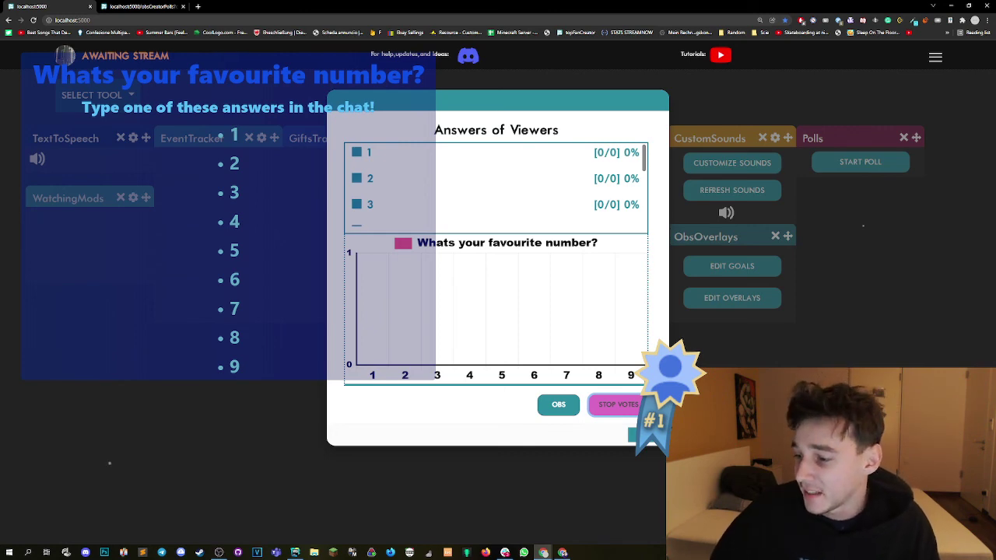
click(543, 552)
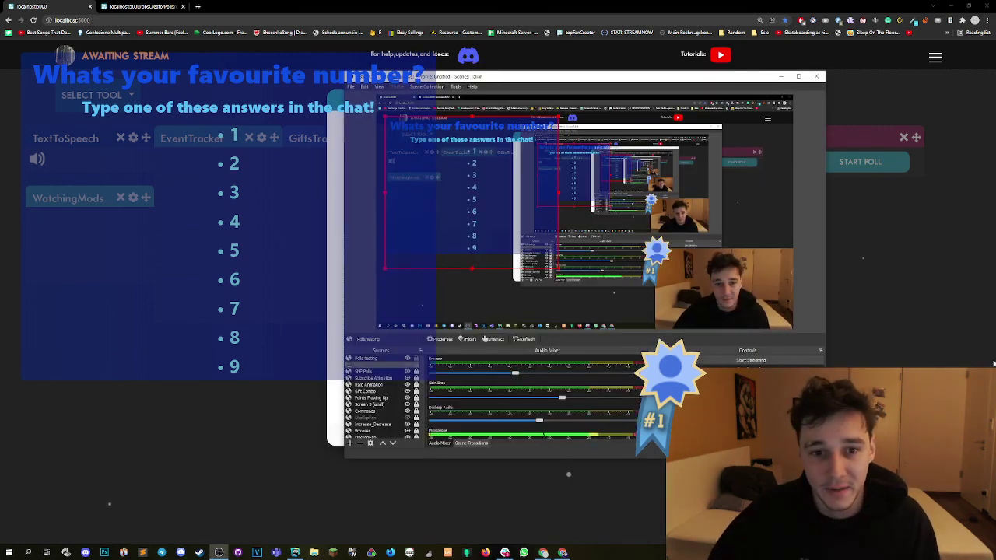